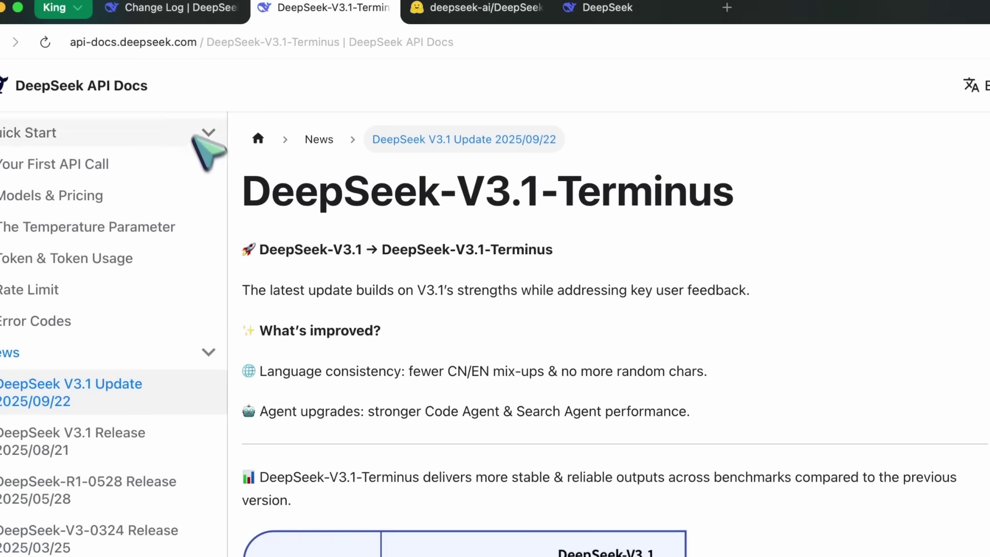
Step: Open the Change Log and read the V3.1-Terminus upgrade and its chat and reasoner modes
click(221, 10)
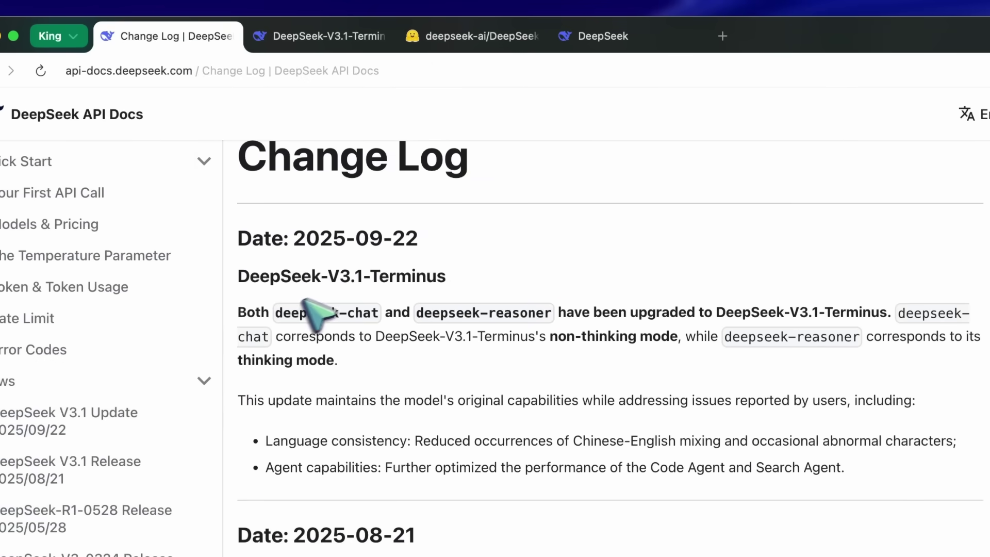
drag(238, 311, 889, 307)
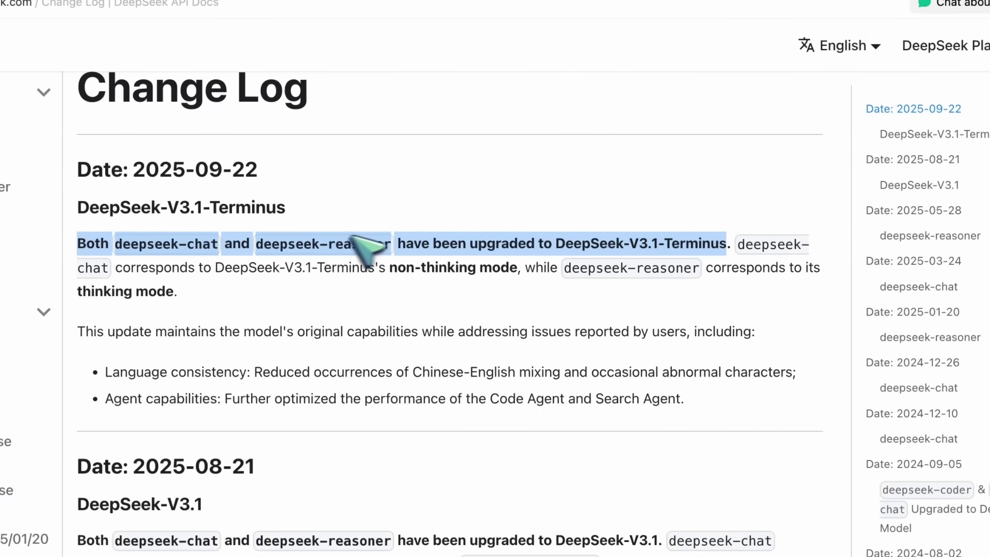
click(388, 246)
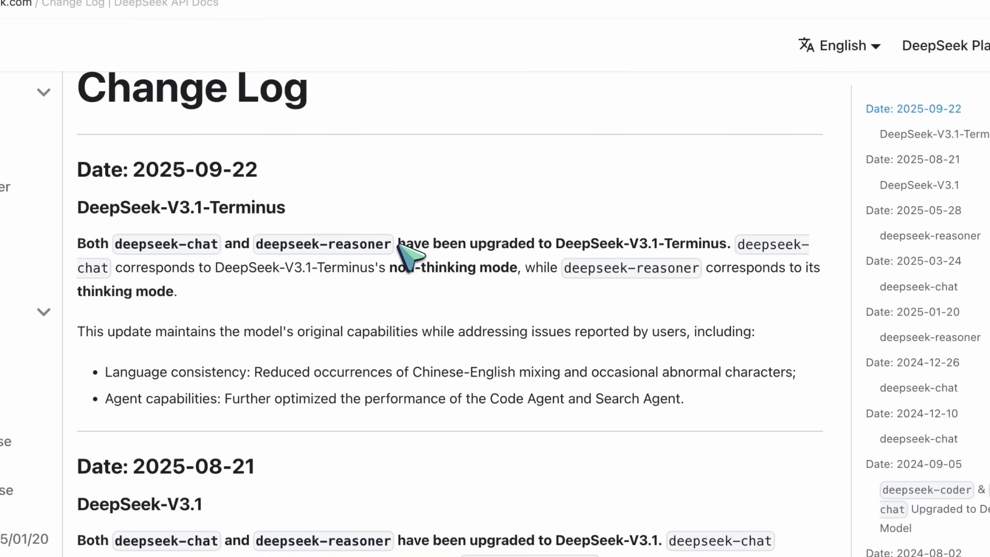
drag(400, 246, 685, 241)
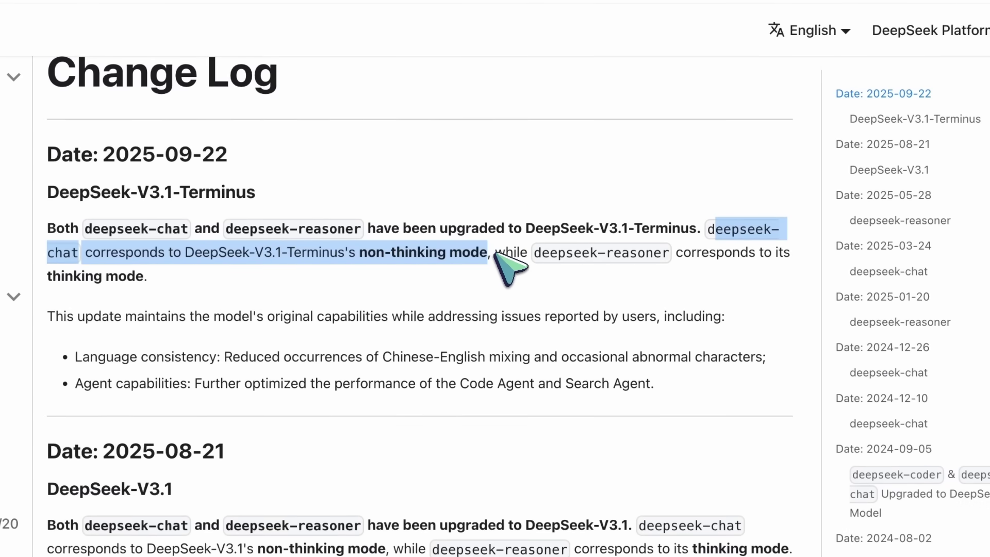
drag(549, 245, 245, 279)
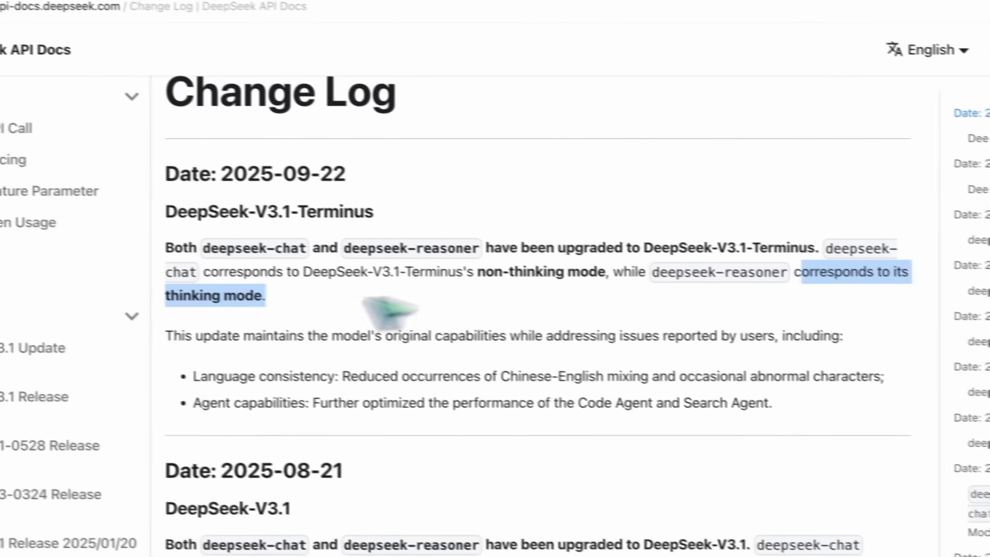
drag(364, 300, 251, 296)
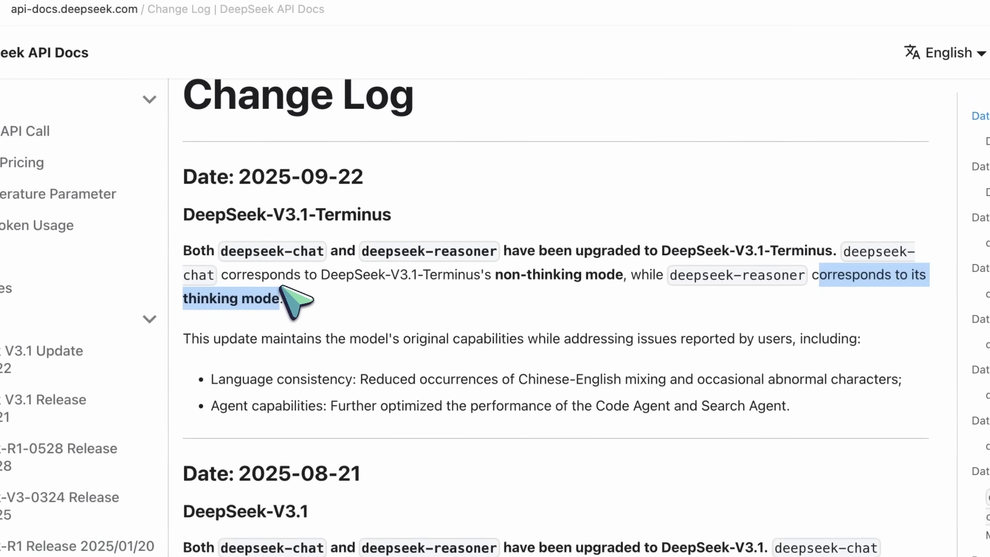
Step: Read the preserved-capabilities note and the language consistency and Agent capability improvements
scroll(281, 289, down, 3)
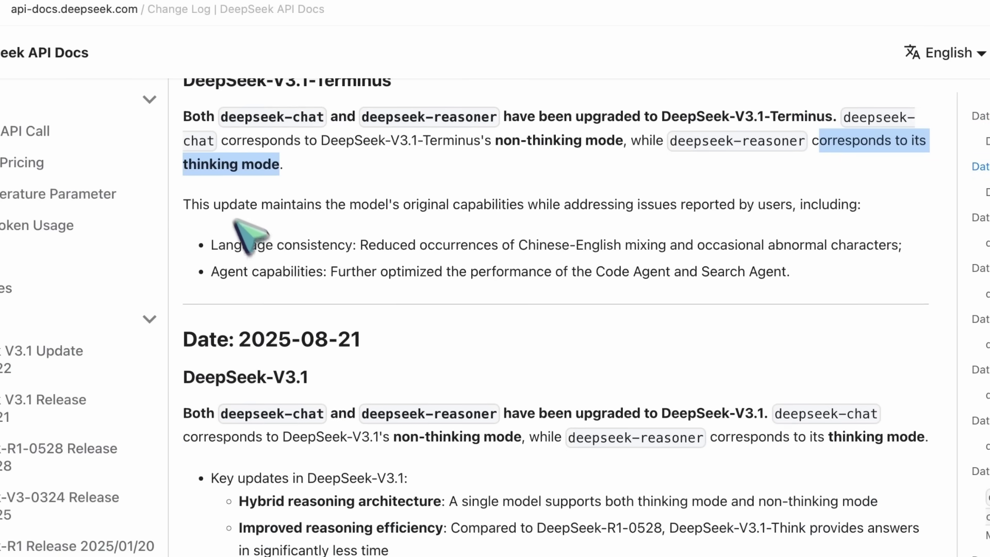
drag(247, 204, 853, 206)
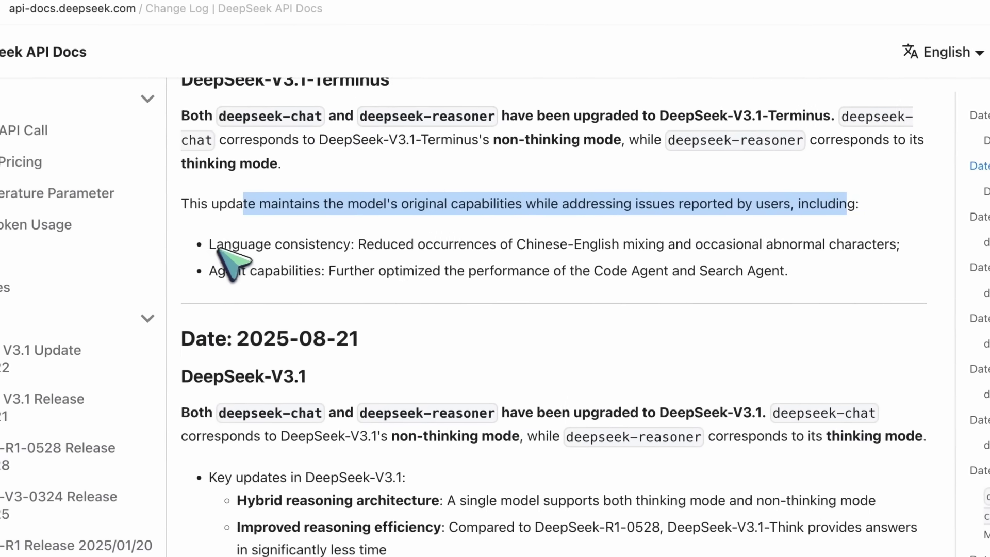
drag(116, 255, 303, 254)
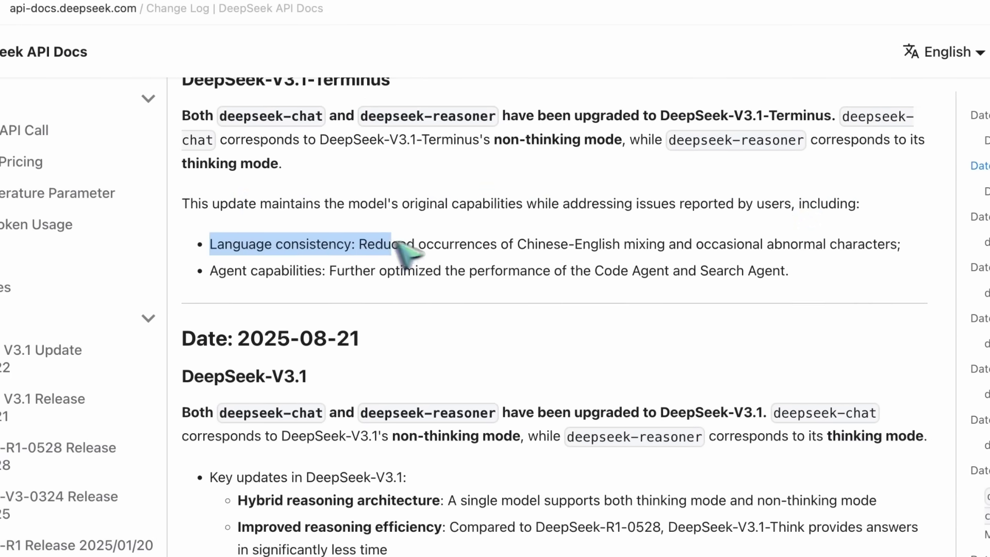
drag(398, 243, 854, 243)
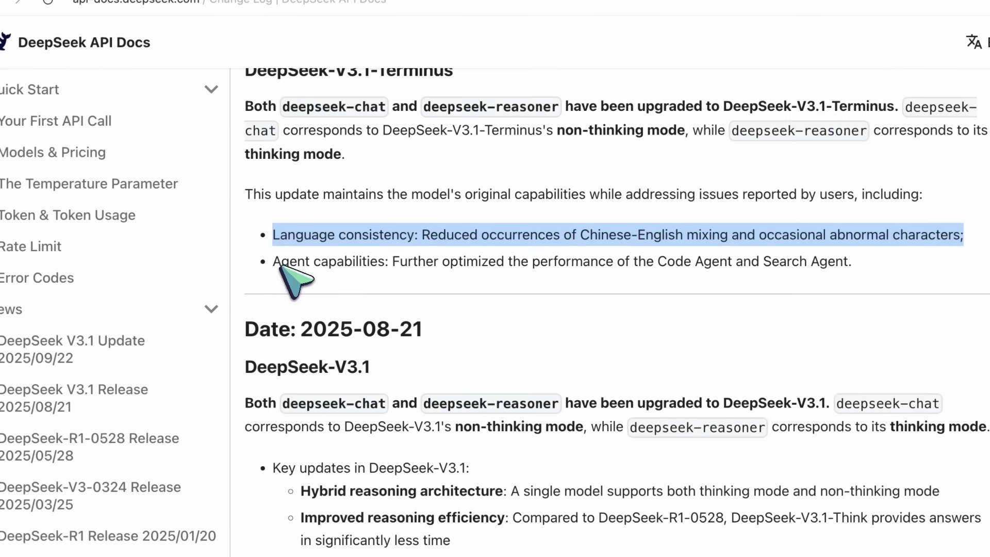
drag(275, 262, 665, 242)
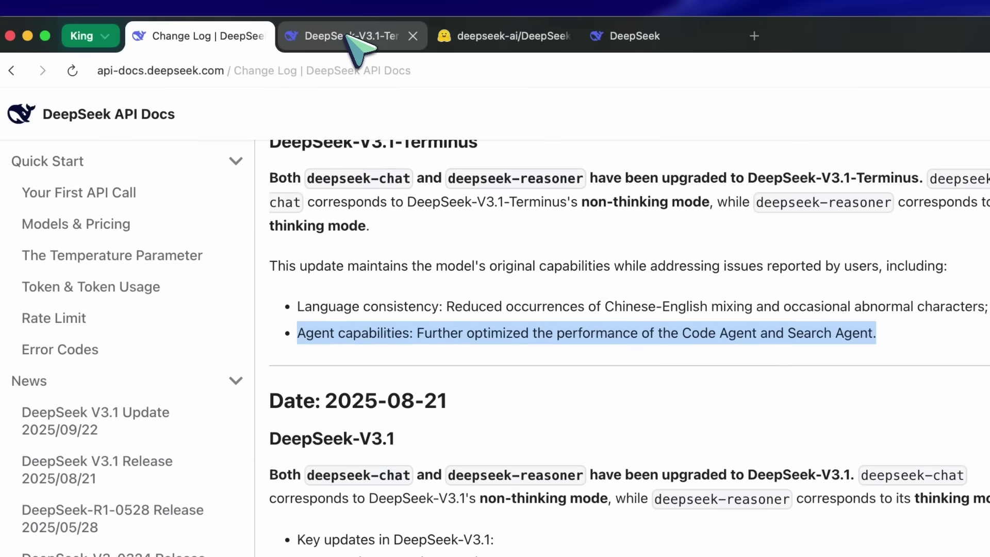
Step: Return to the V3.1-Terminus update page and scroll down to the benchmark table and footer
click(348, 36)
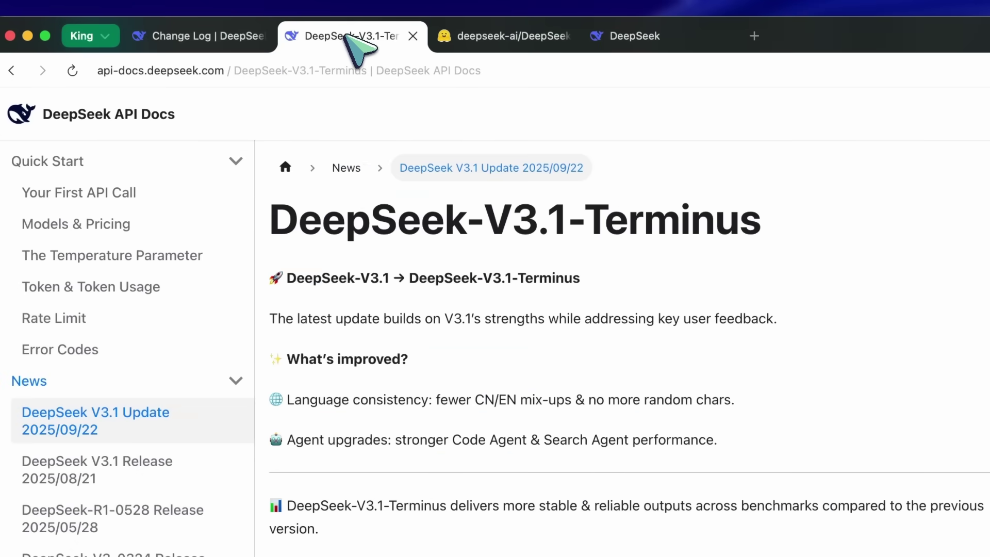
scroll(394, 372, down, 5)
scroll(407, 379, down, 5)
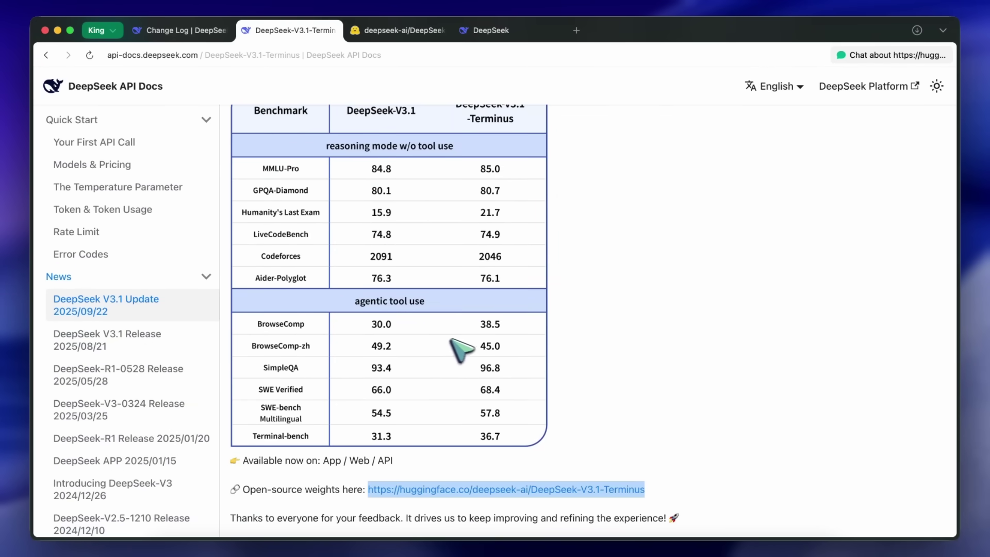
scroll(421, 341, down, 5)
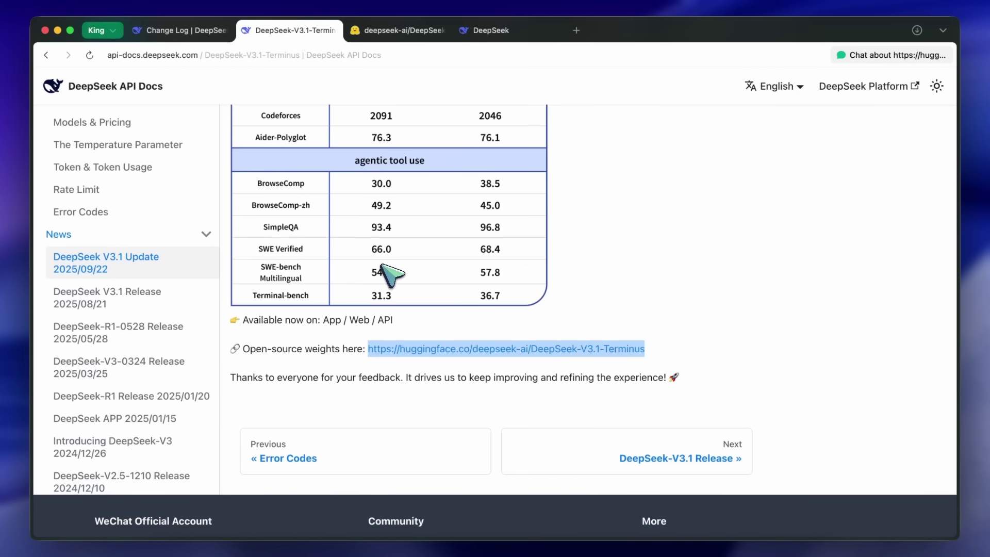
scroll(513, 266, down, 2)
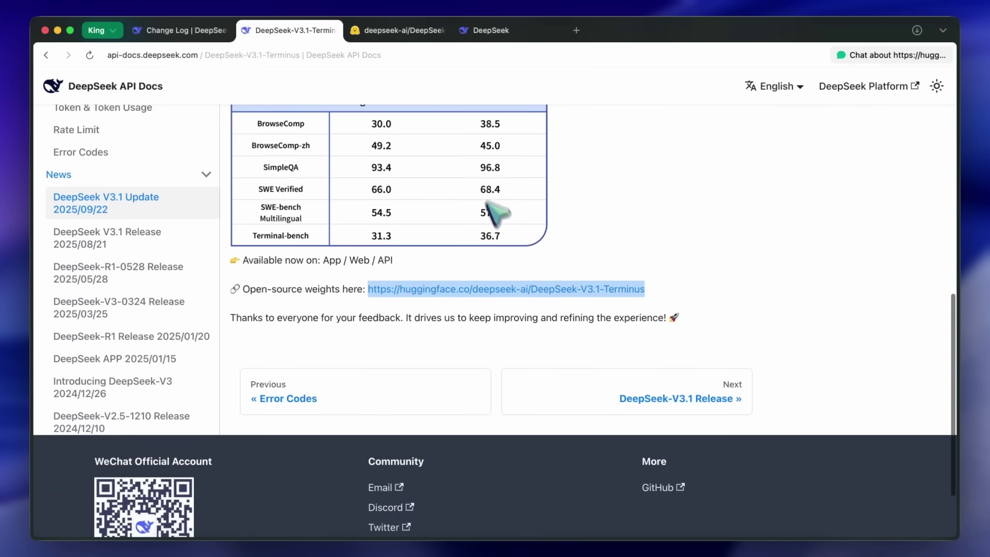
click(498, 236)
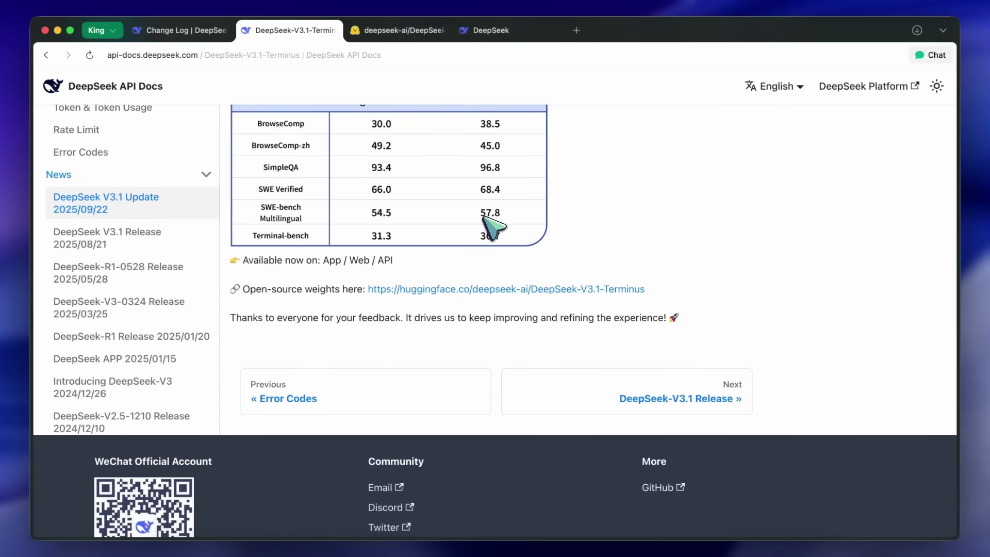
Step: Scroll back up, noting the stronger Code Agent & Search Agent line, to the title
scroll(485, 217, up, 5)
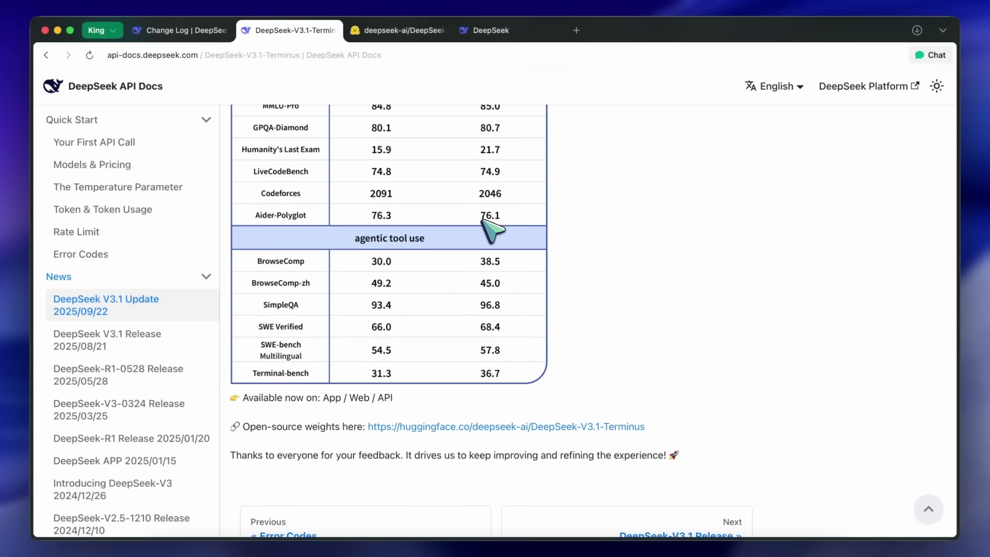
scroll(484, 223, up, 4)
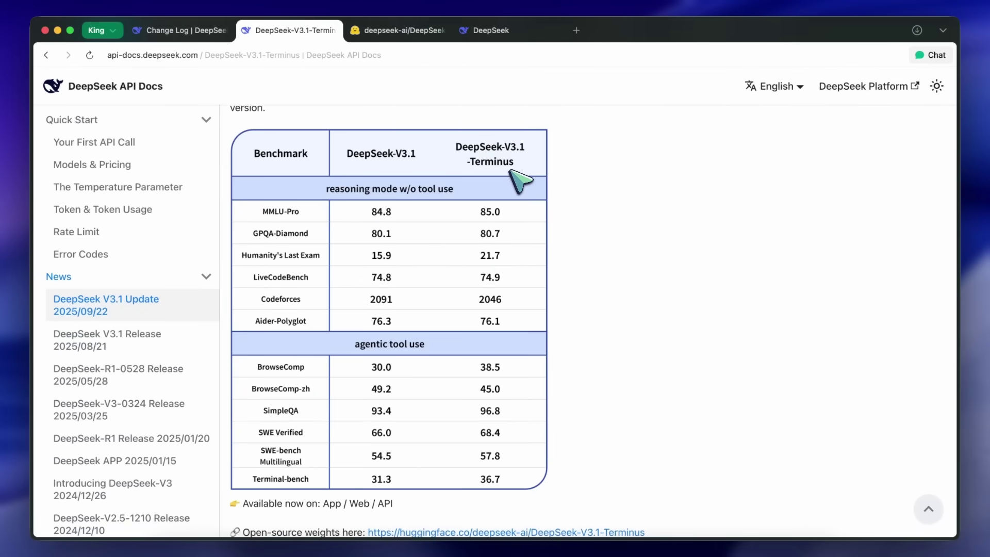
scroll(520, 181, up, 6)
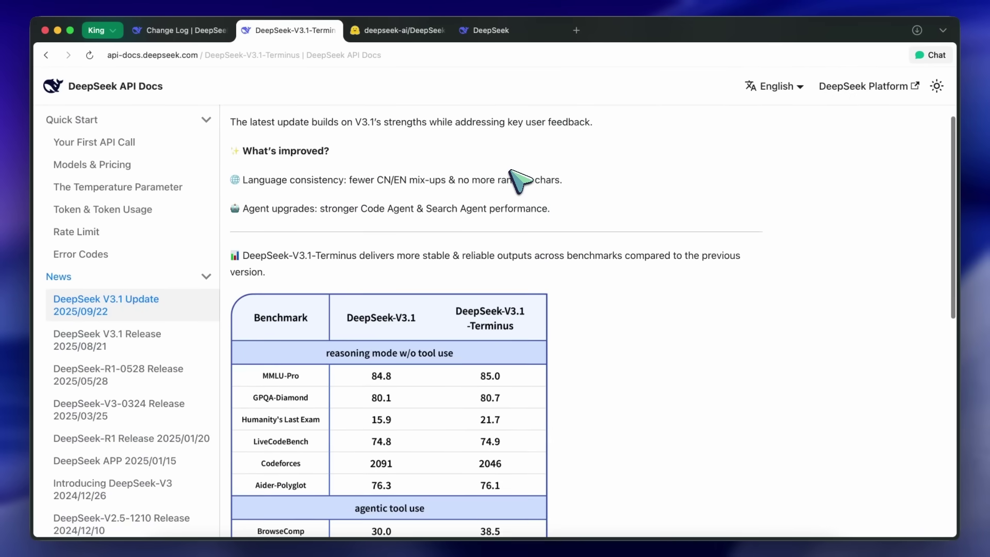
scroll(520, 180, up, 2)
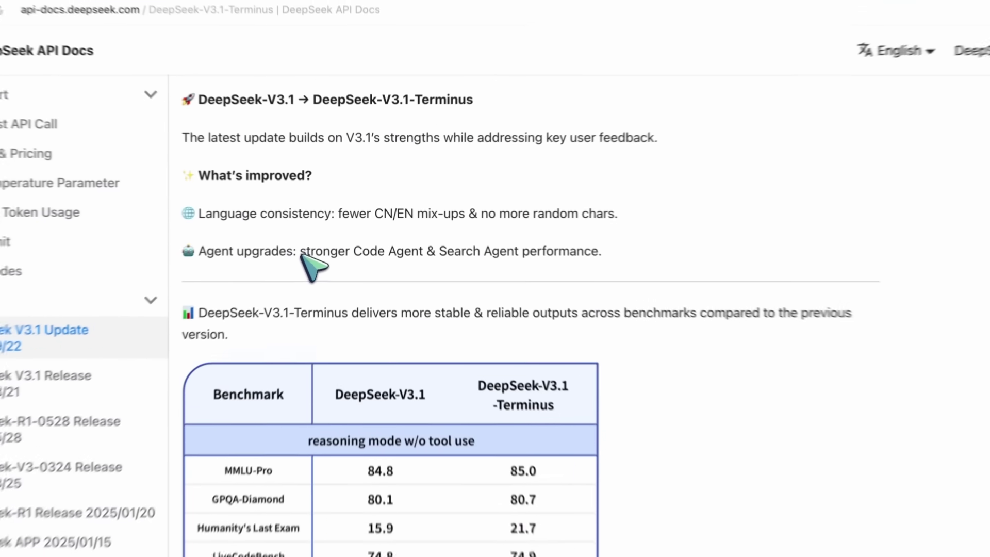
drag(300, 253, 597, 253)
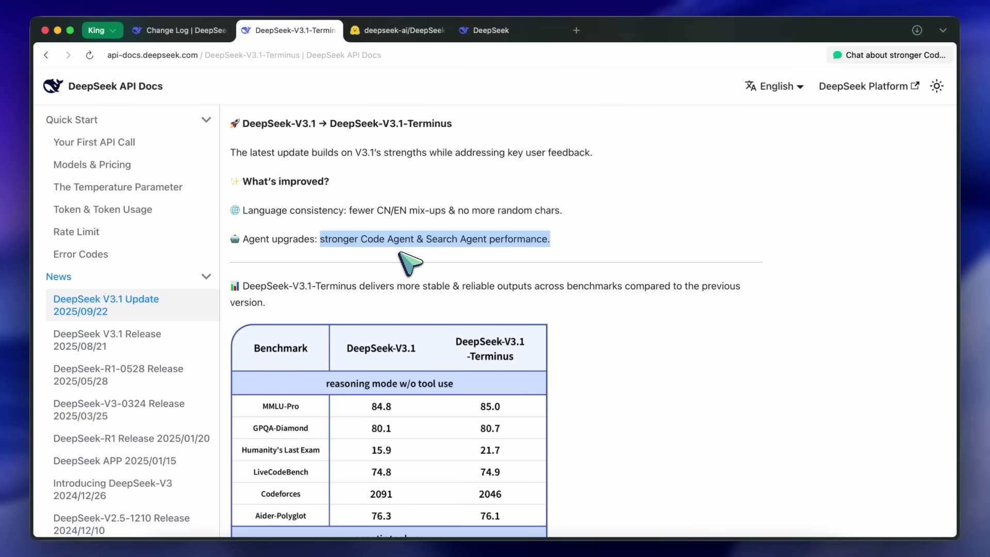
scroll(410, 263, up, 2)
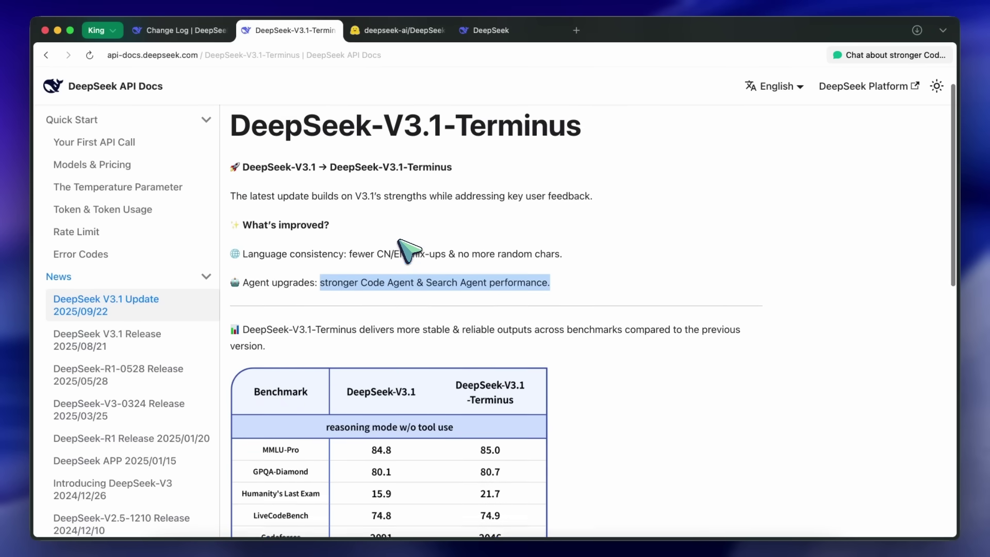
scroll(402, 203, up, 1)
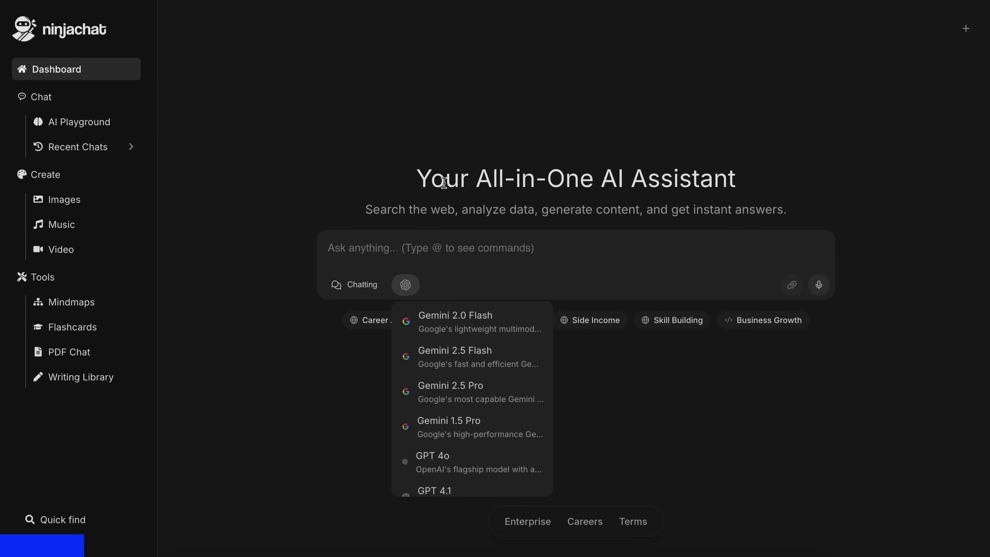
Step: Browse the NinjaChat model list from Gemini and GPT to Claude and Llama, then pan the mindmap
click(621, 201)
click(406, 287)
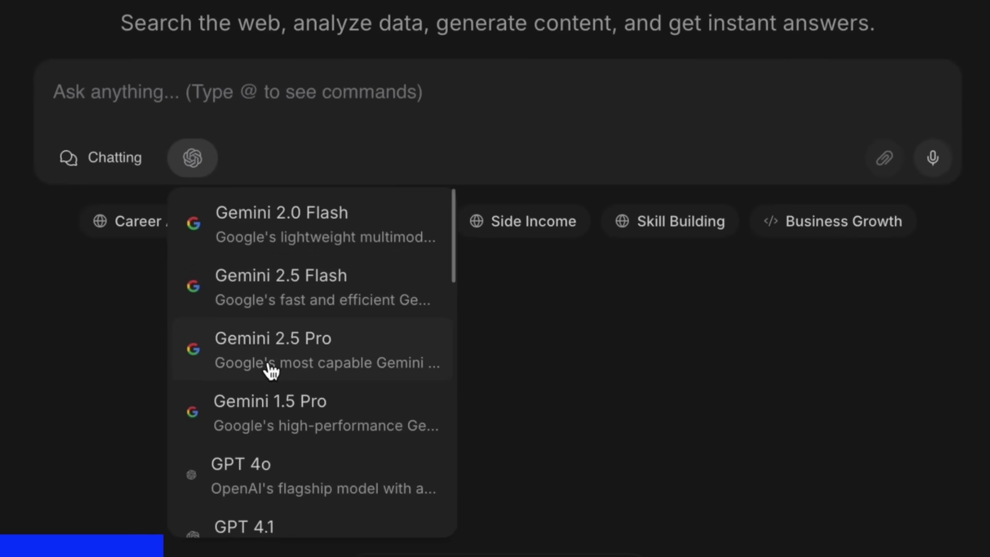
scroll(273, 385, down, 3)
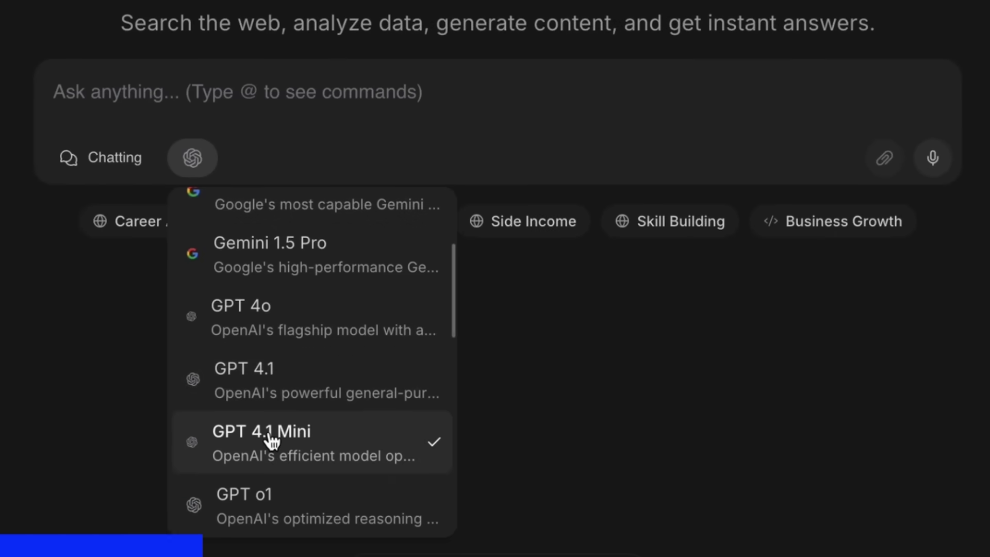
scroll(271, 441, down, 5)
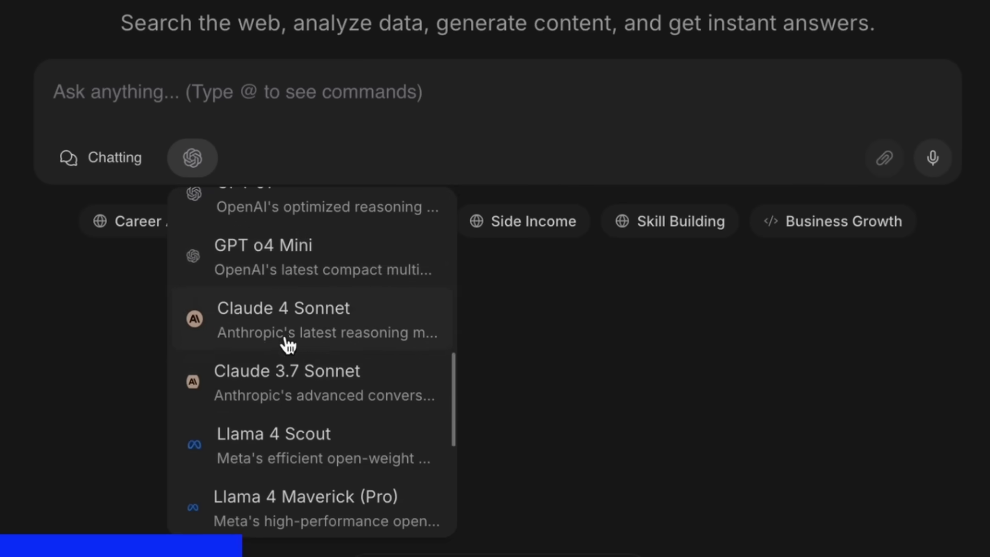
scroll(277, 440, down, 5)
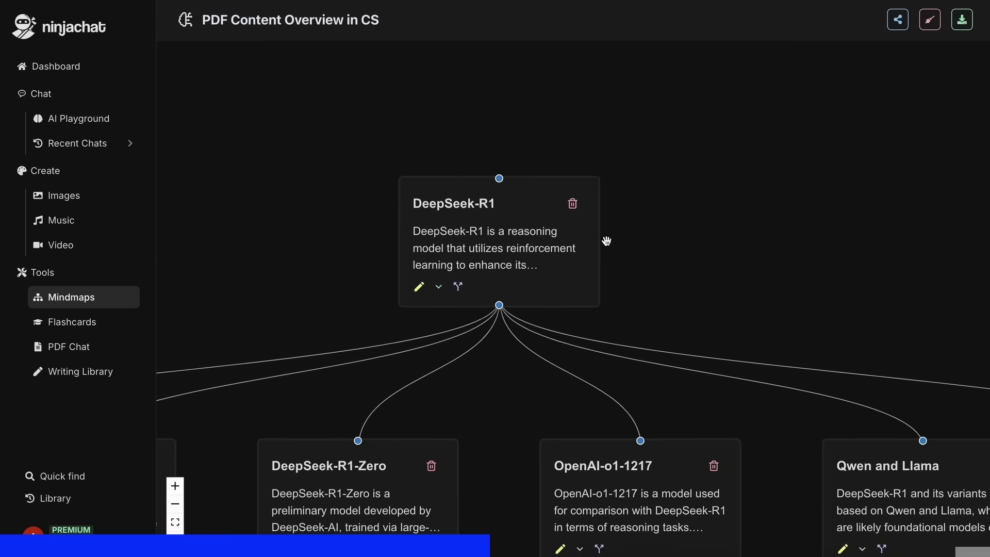
drag(606, 240, 432, 168)
scroll(690, 119, down, 3)
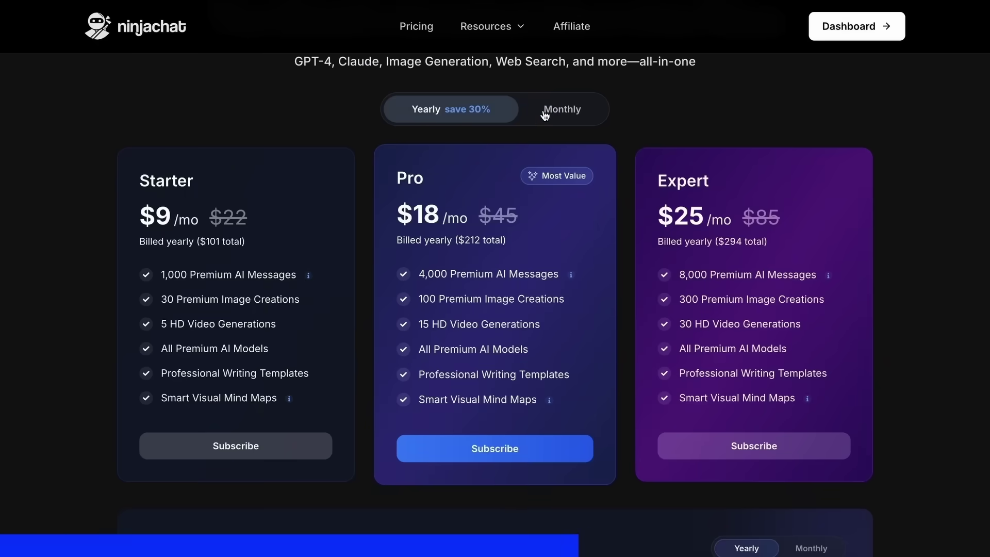
Step: Show monthly pricing and review Starter $11, Pro $24 and Expert $36 plans and features
click(546, 110)
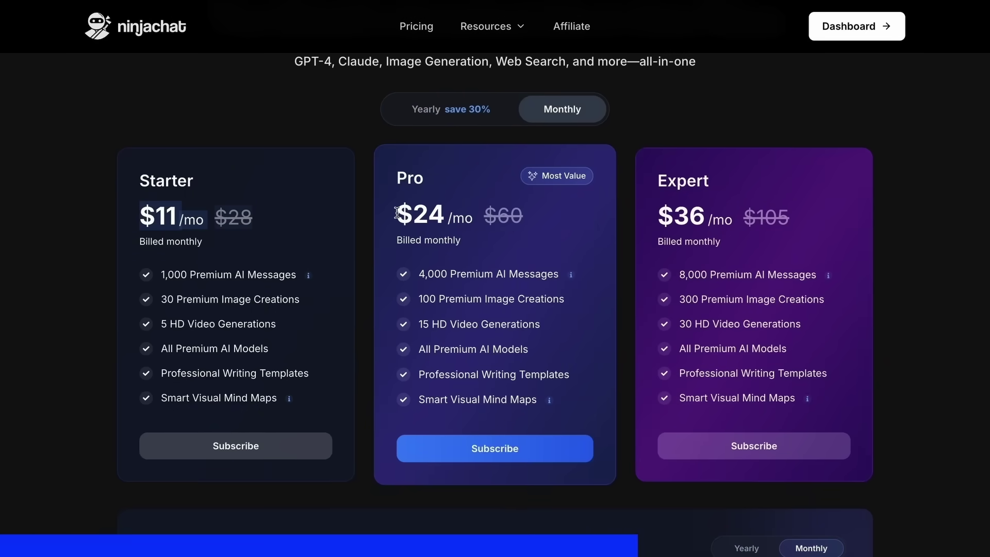
drag(664, 215, 732, 218)
drag(162, 275, 269, 331)
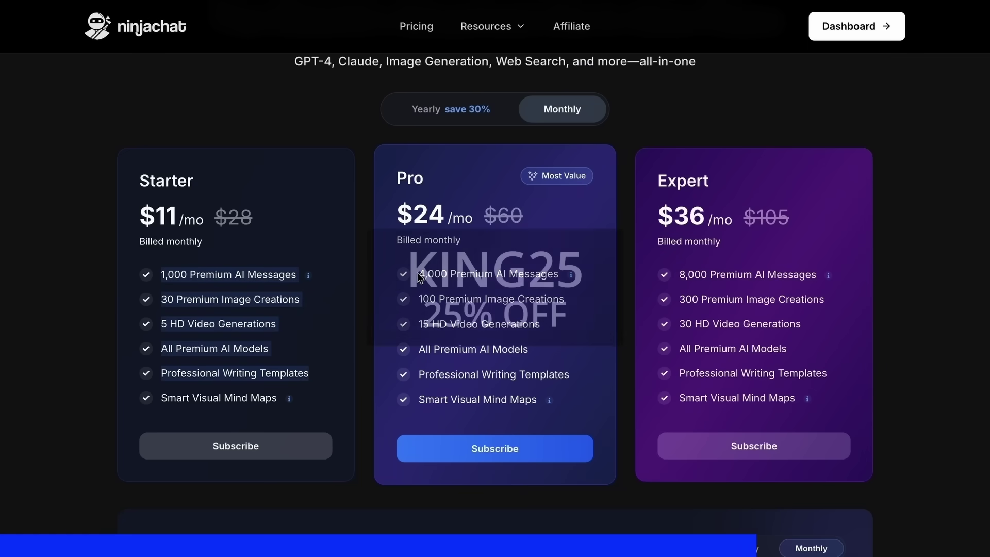
drag(417, 275, 426, 391)
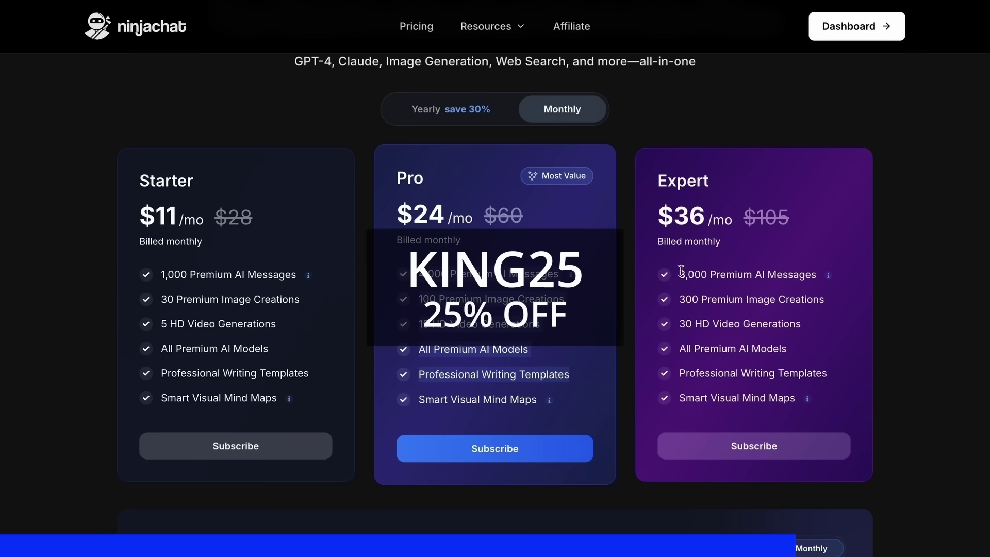
drag(682, 272, 693, 338)
scroll(495, 310, down, 8)
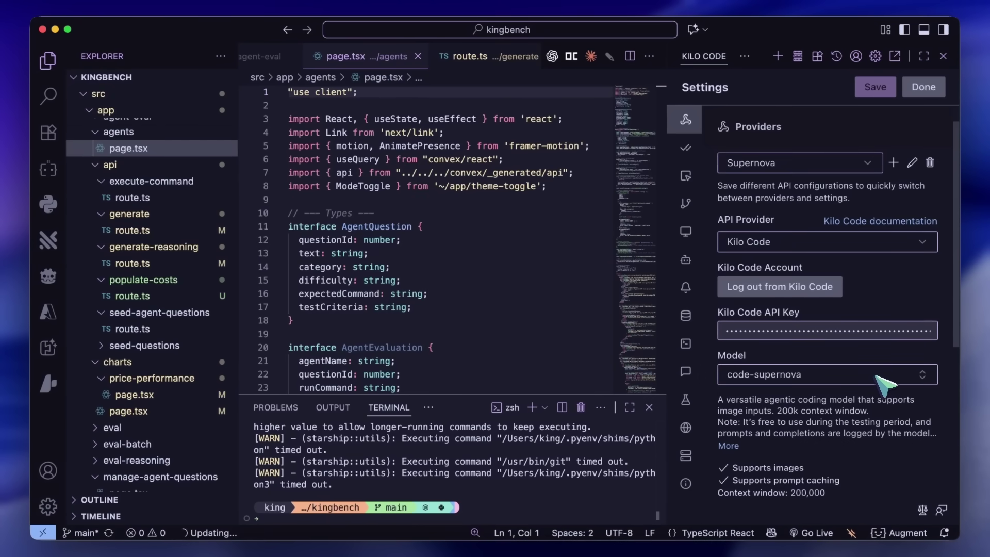
Step: Search the Kilo Code model list for 'deepseek chat'
scroll(874, 380, down, 1)
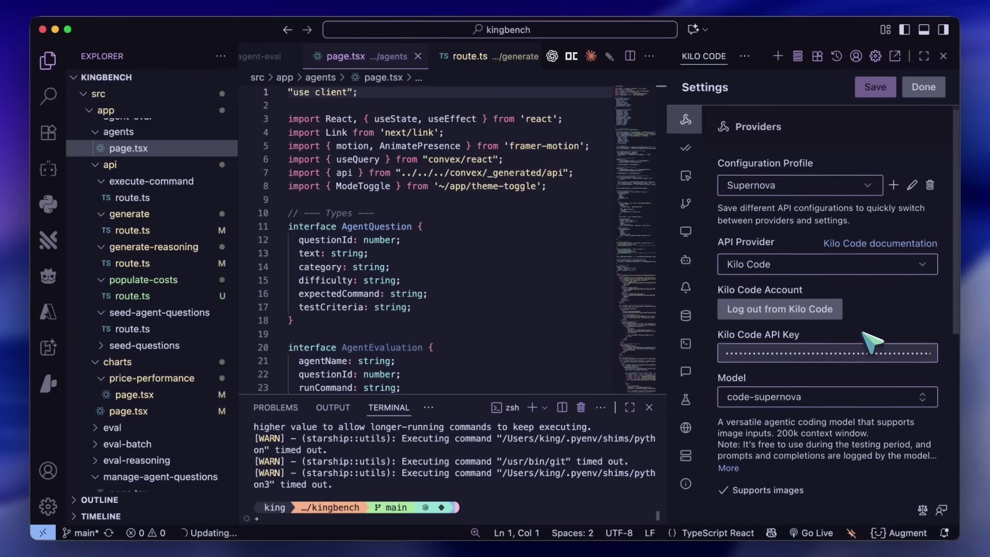
scroll(816, 250, up, 1)
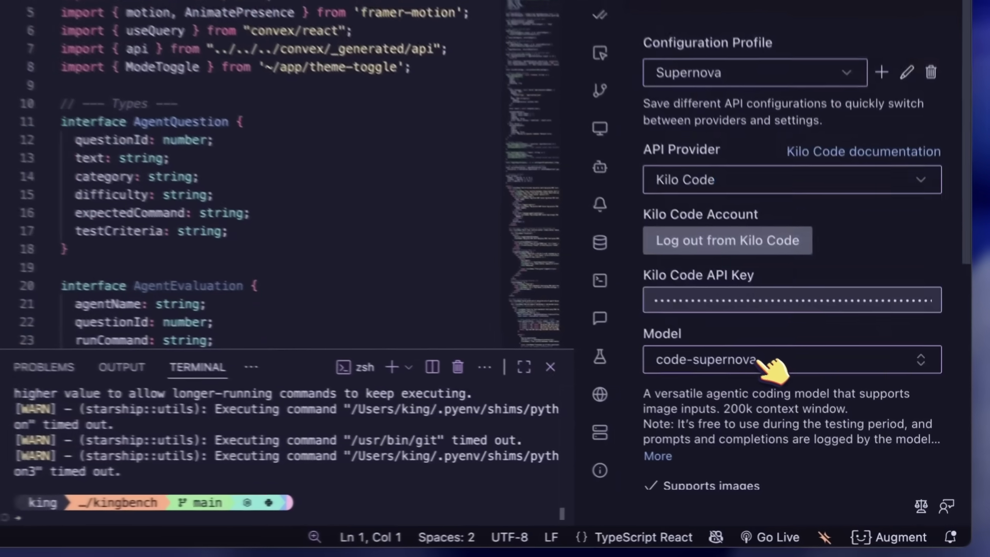
click(805, 402)
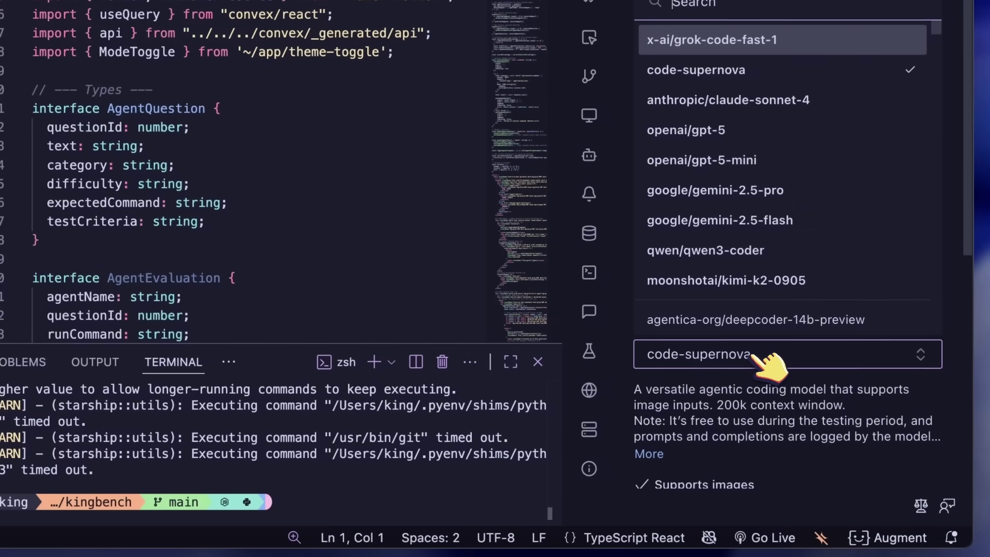
text(deepseek)
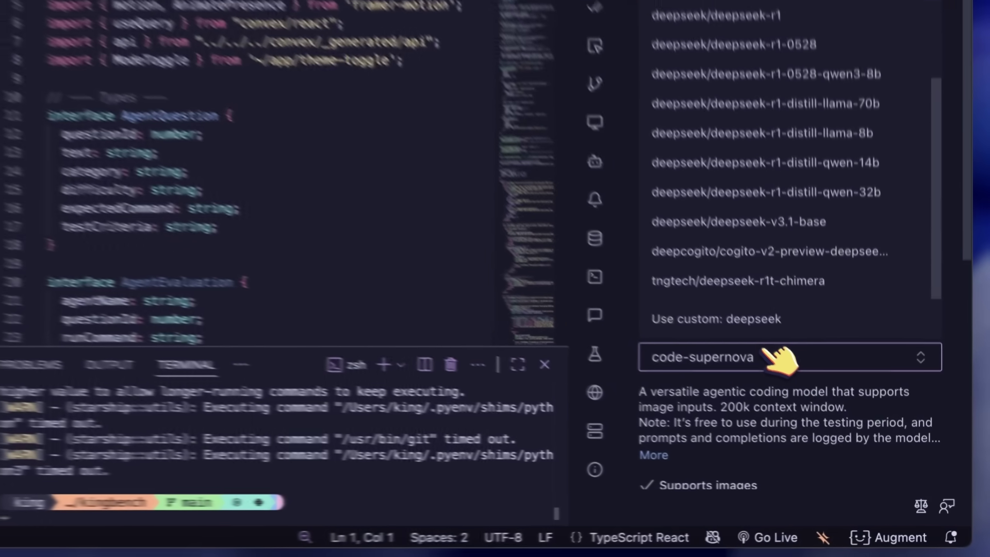
text( chat)
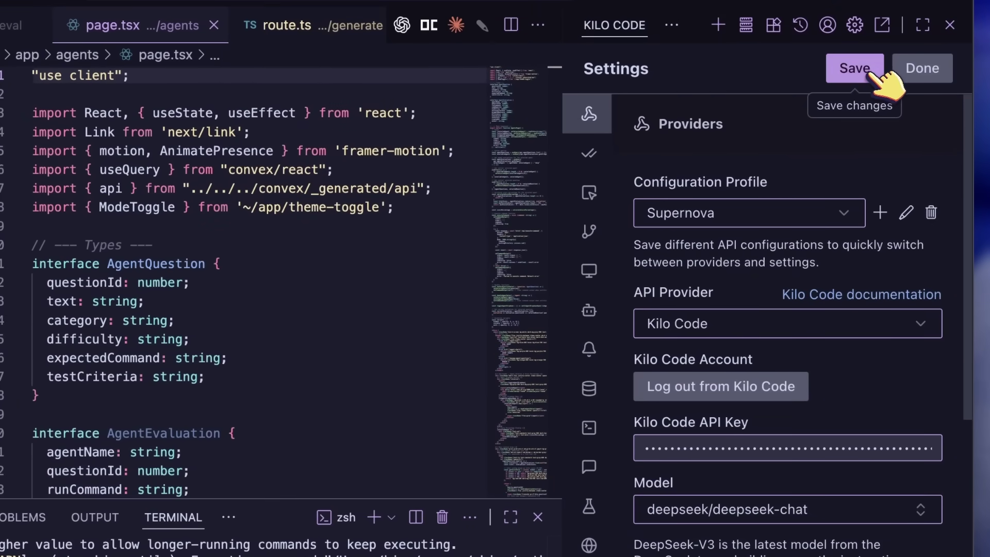
Step: Save the DeepSeek model setting and ask Kilo Code 'what is this project about?'
click(857, 70)
click(923, 68)
click(774, 408)
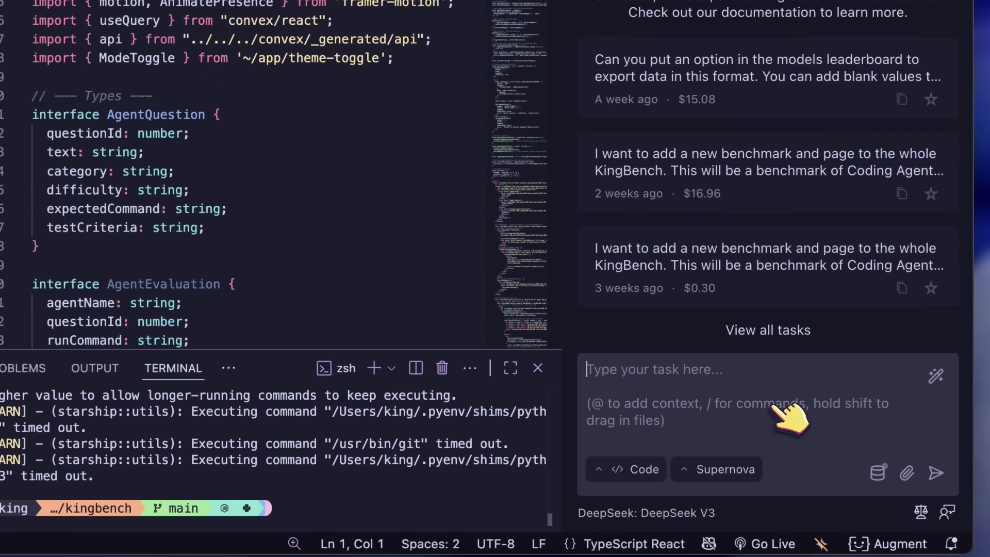
text(what is this project about?)
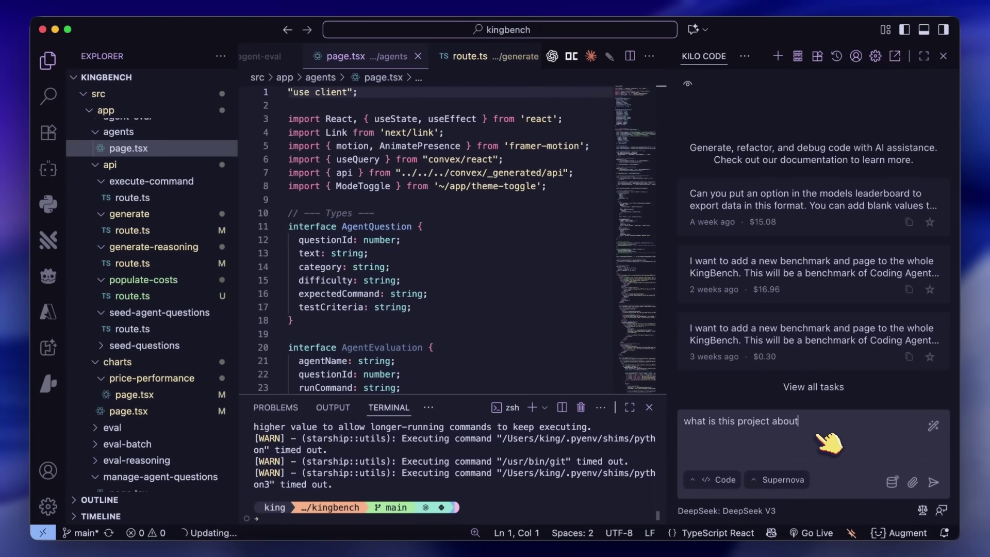
key(Return)
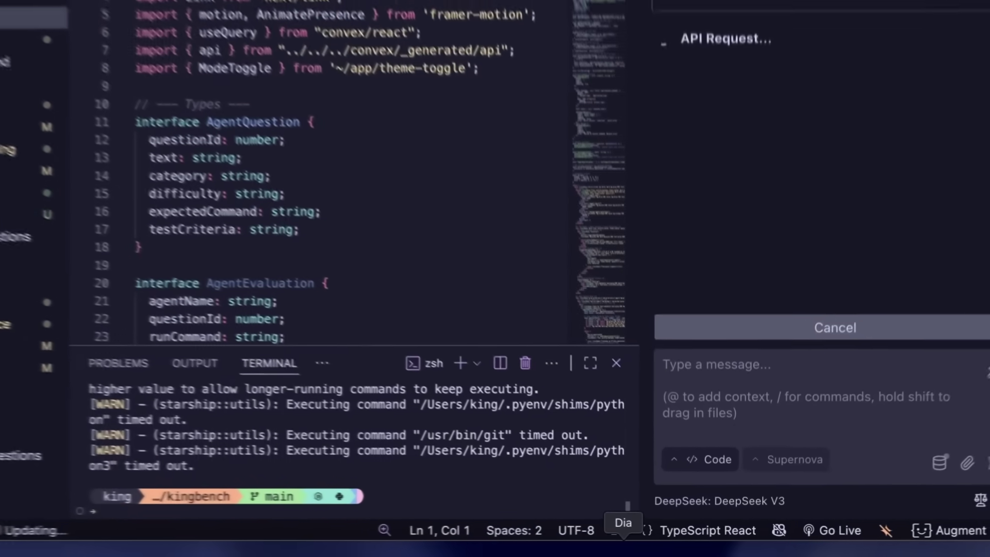
Step: Scroll through the Hugging Face V3.1-Terminus model card's benchmark comparison with DeepSeek-V3.1
click(624, 541)
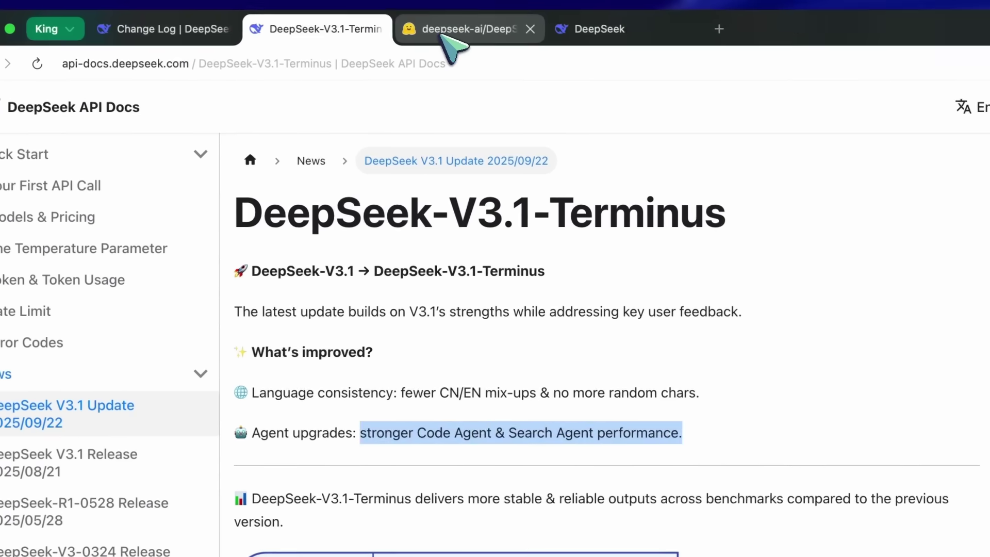
click(442, 35)
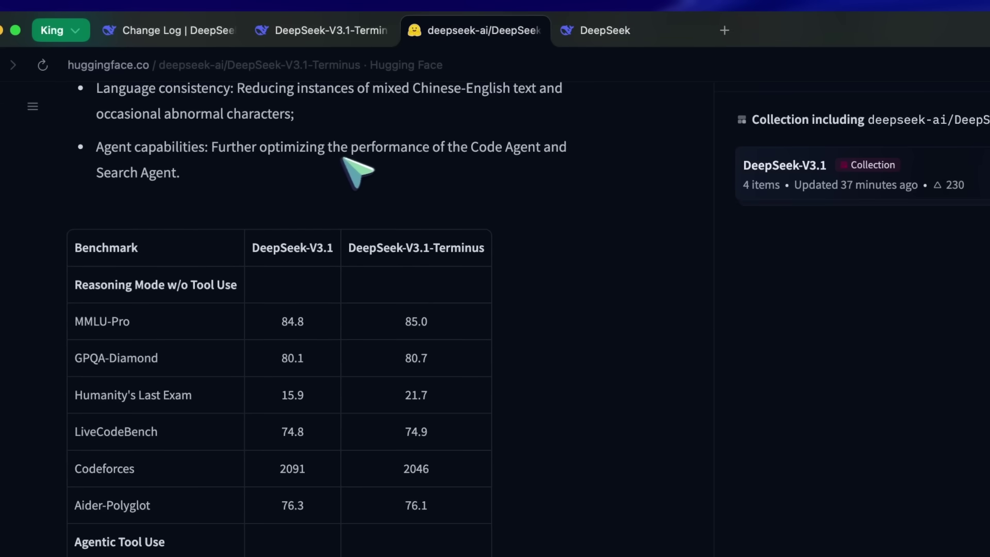
scroll(347, 165, up, 15)
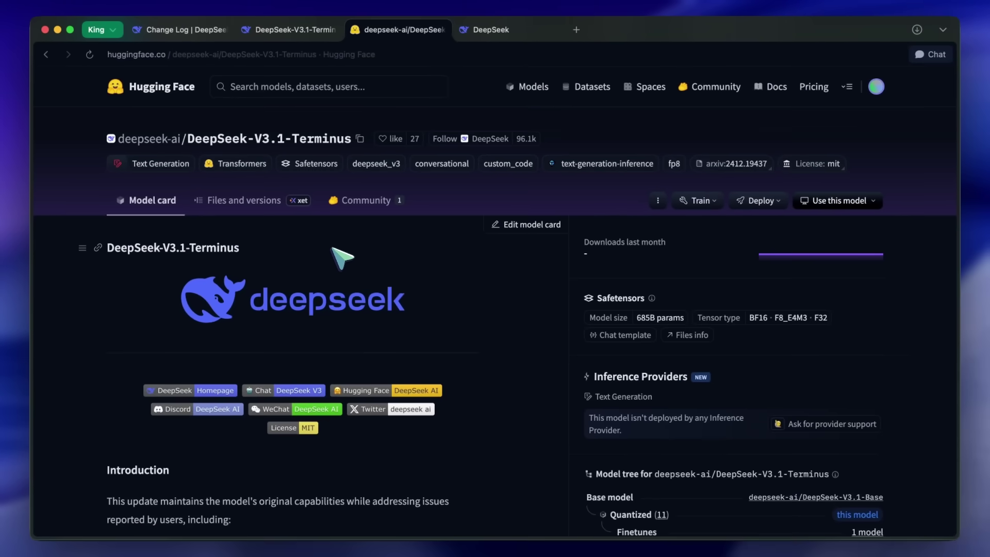
scroll(369, 350, down, 3)
scroll(342, 257, down, 12)
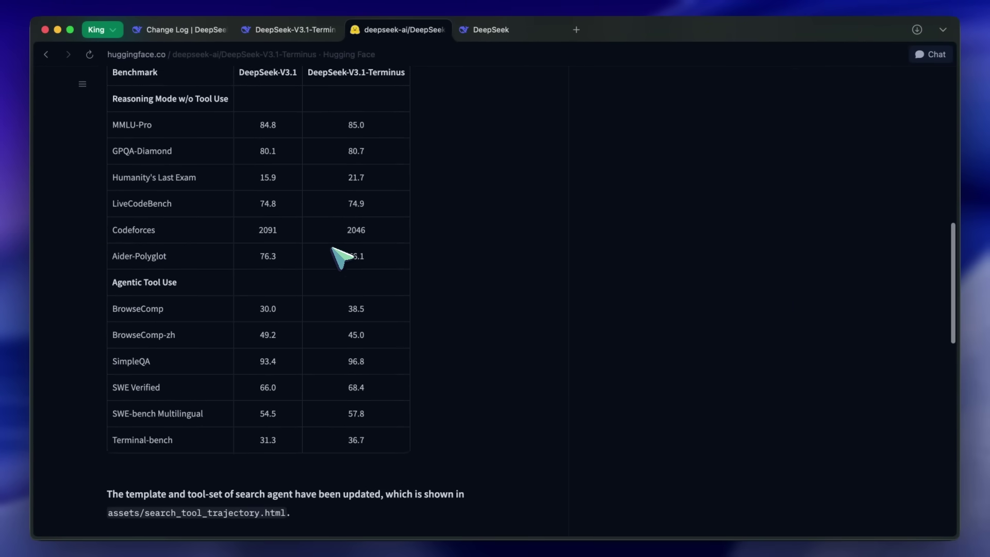
scroll(308, 221, down, 6)
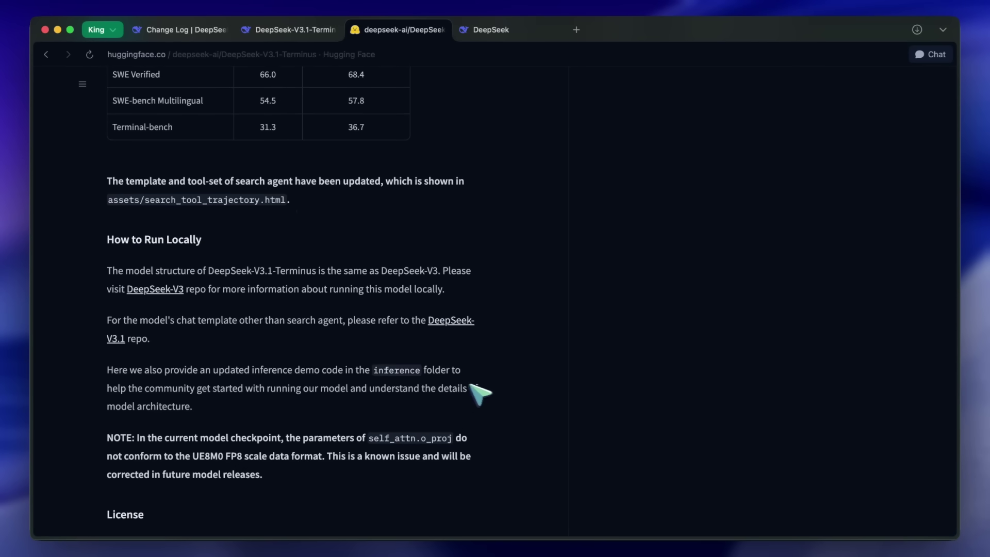
scroll(472, 394, down, 4)
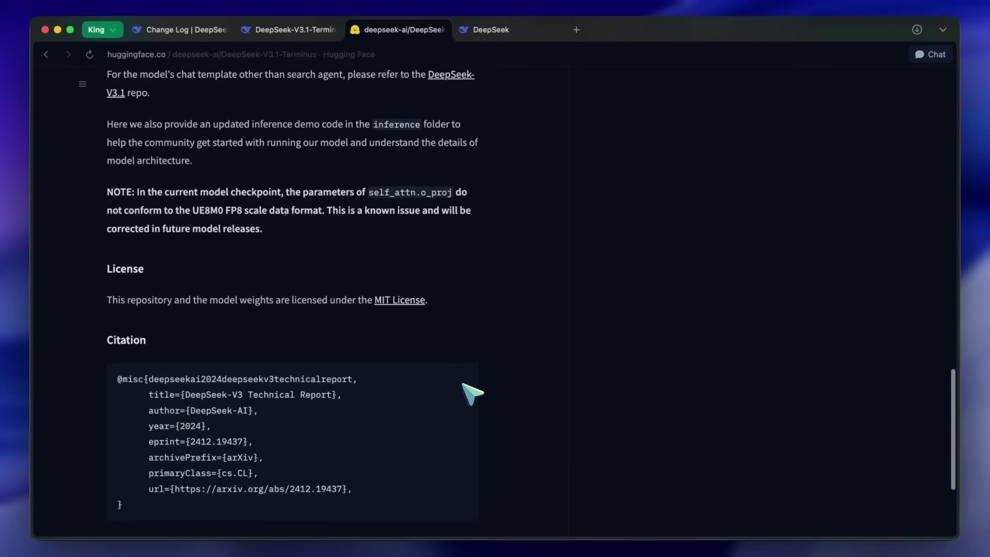
scroll(472, 394, up, 8)
scroll(472, 394, up, 10)
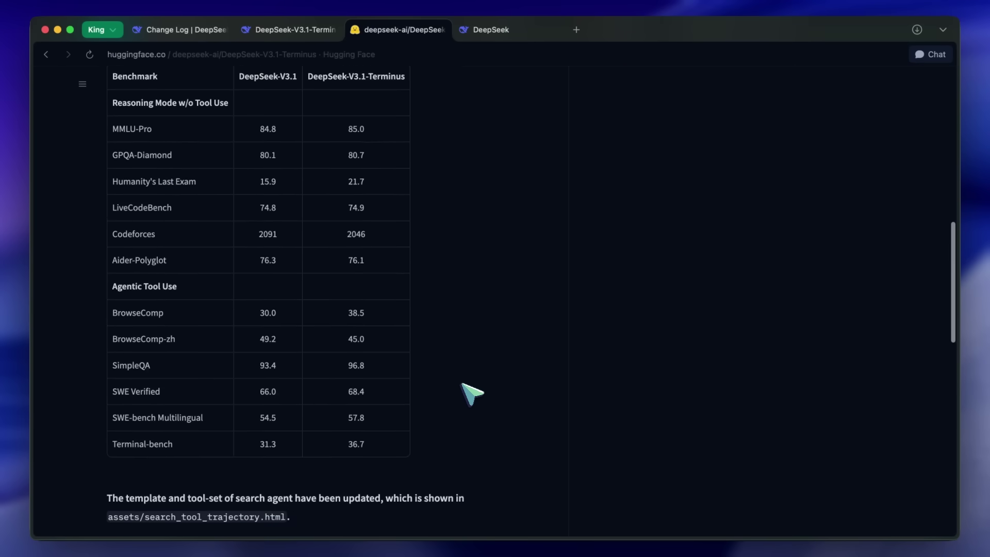
scroll(472, 393, up, 3)
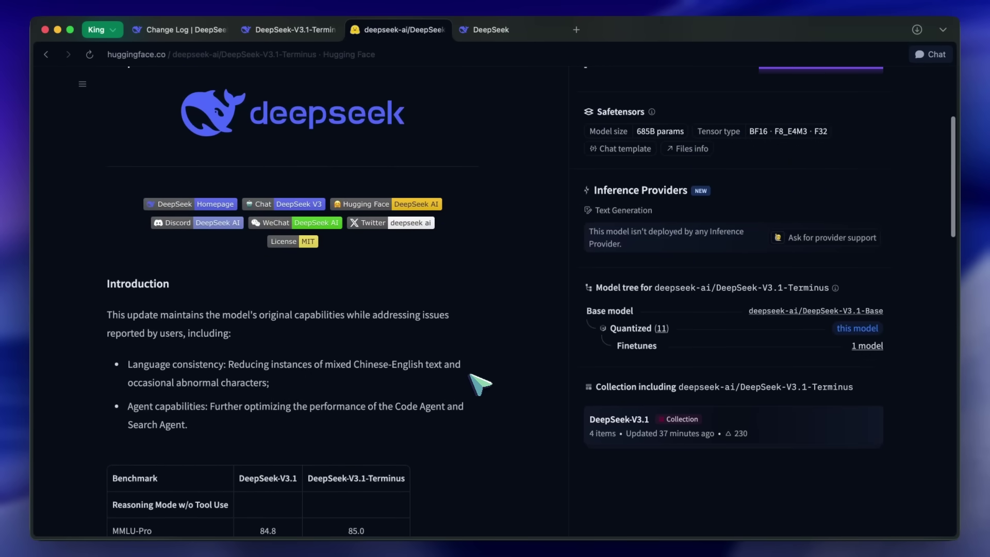
scroll(475, 377, up, 3)
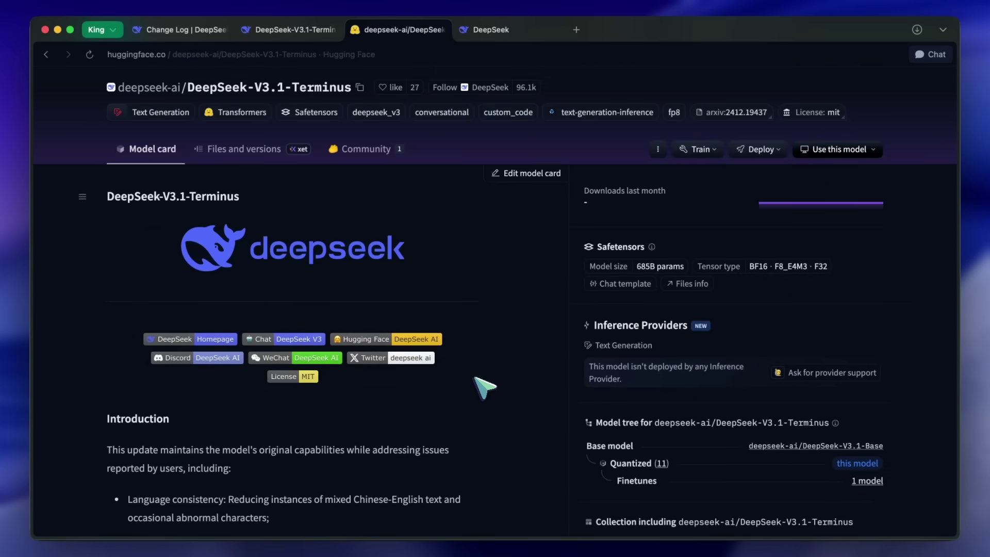
scroll(484, 387, down, 1)
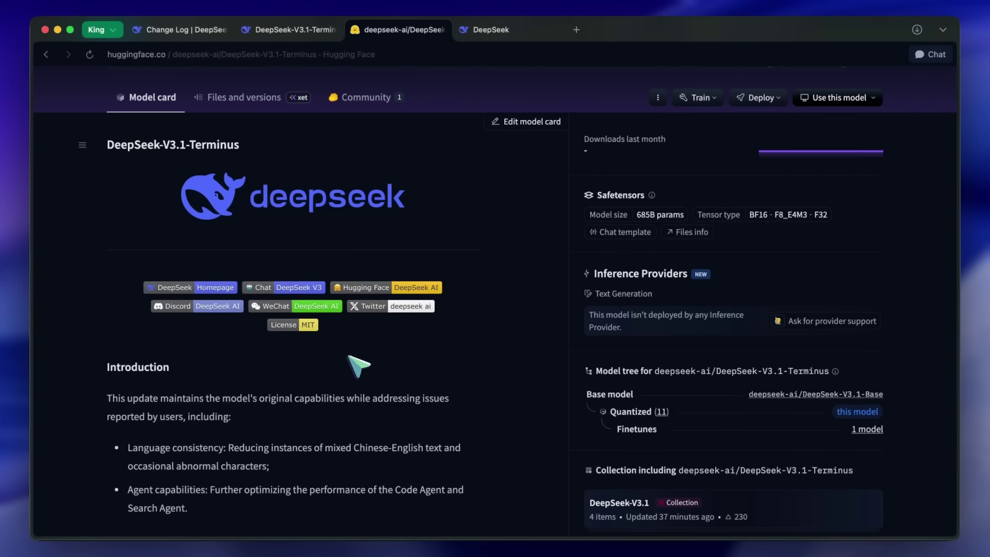
scroll(354, 365, down, 7)
scroll(354, 359, down, 2)
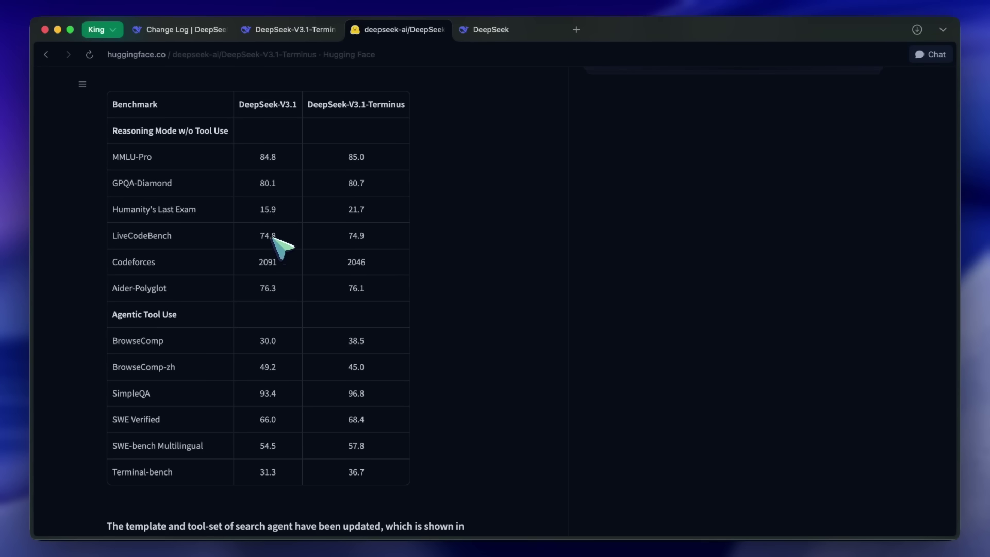
scroll(286, 251, up, 3)
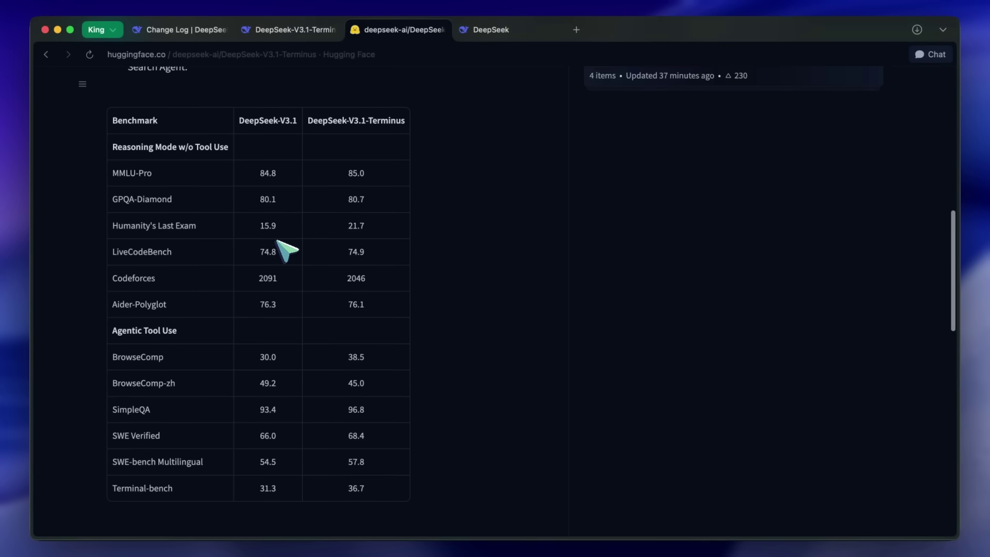
scroll(287, 250, up, 6)
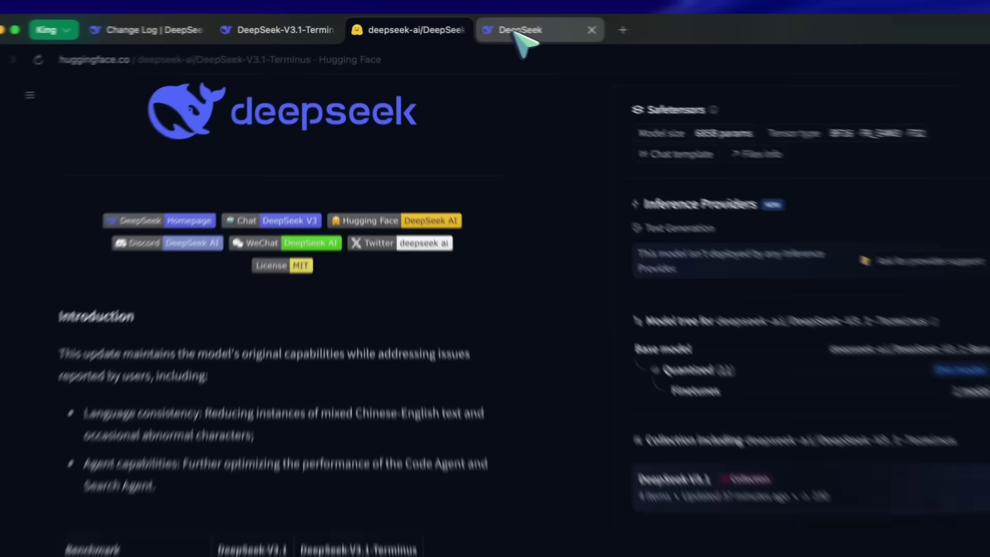
Step: Ask DeepSeek chat to 'make me a minesweeper game' and watch the Python pygame script appear
click(518, 31)
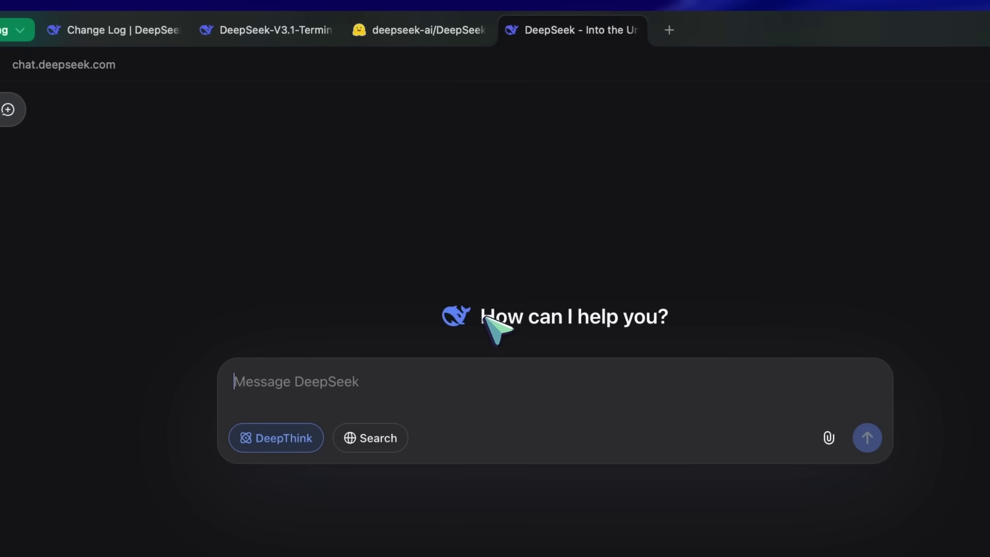
drag(485, 317, 676, 330)
click(691, 331)
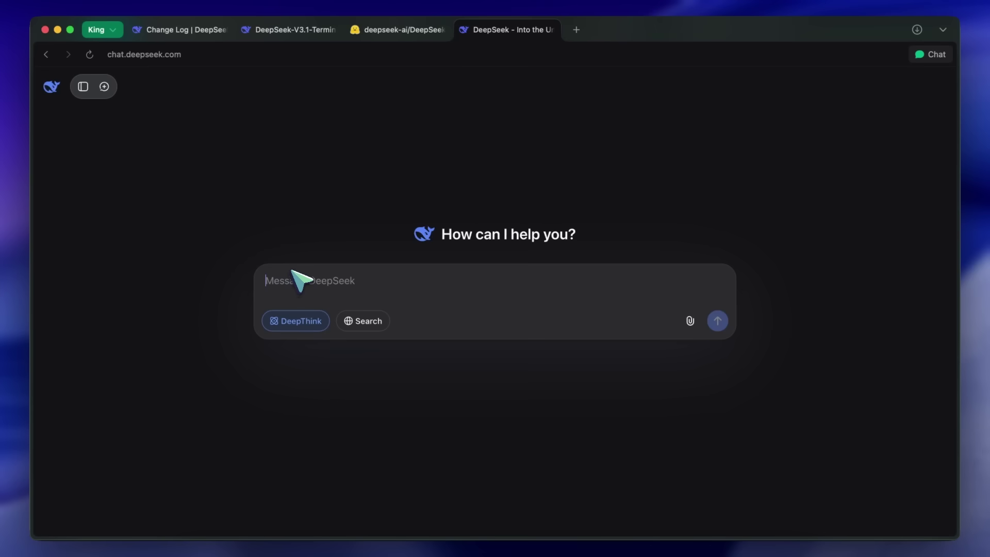
text(mak)
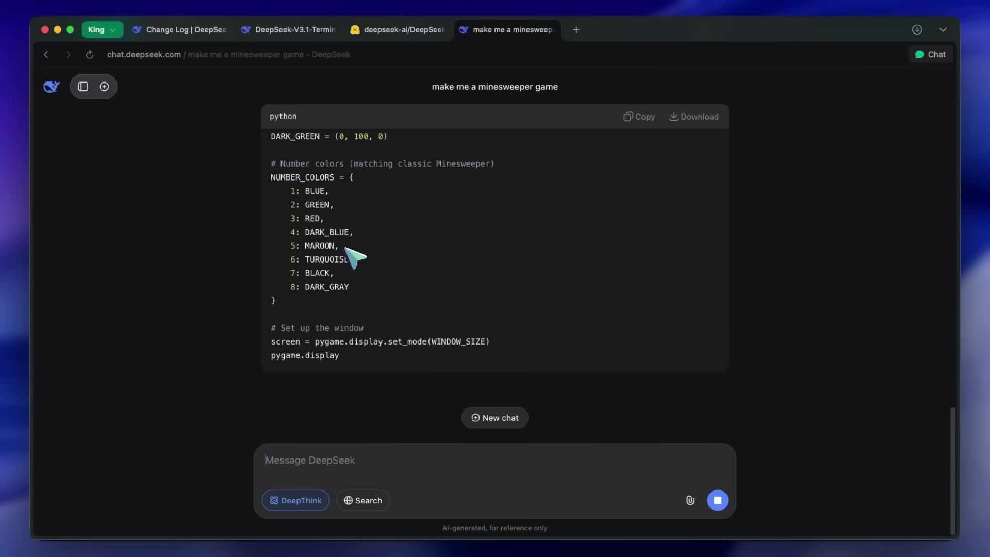
scroll(335, 230, up, 5)
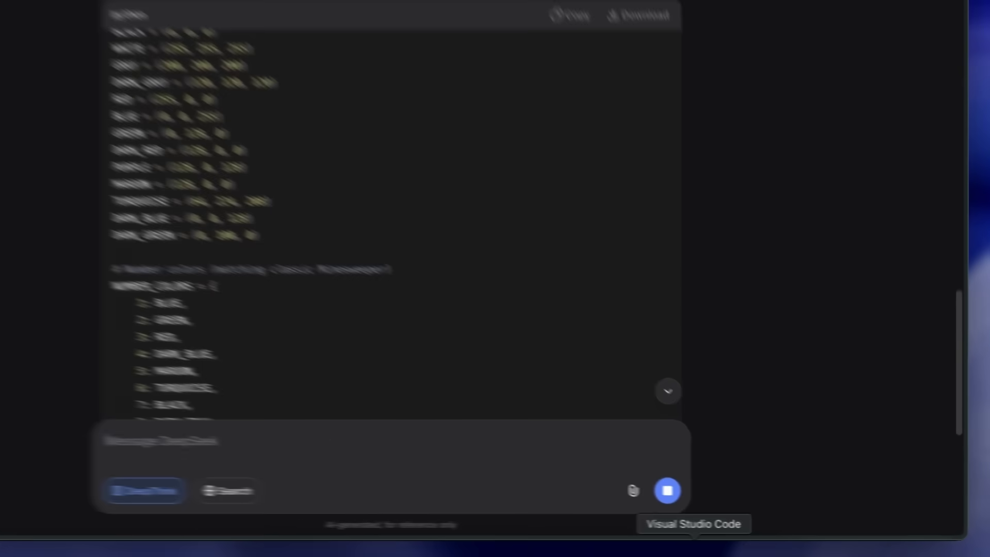
Step: Read Kilo Code's answer describing kingbench as a Next.js and Convex AI-agent benchmarking app
click(742, 548)
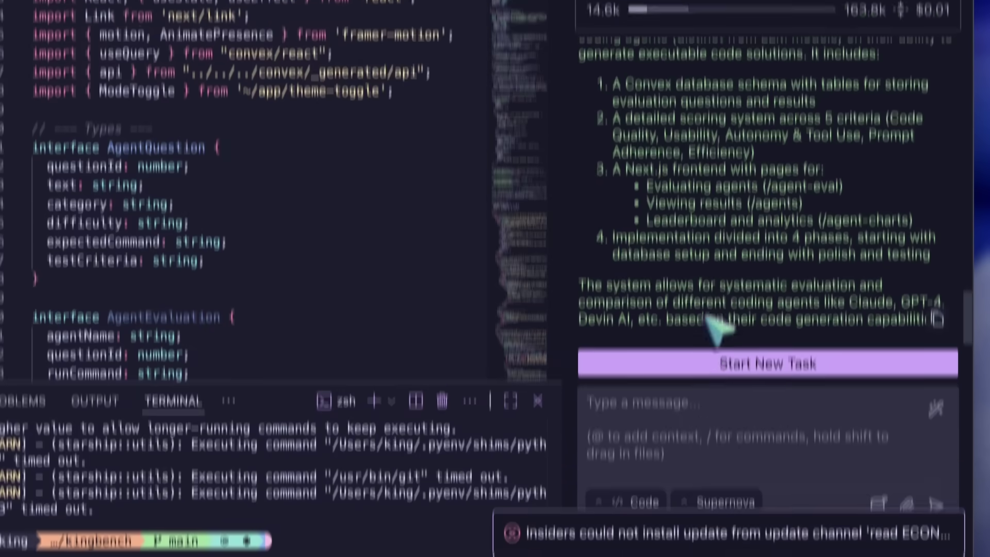
scroll(710, 319, up, 8)
scroll(722, 260, down, 4)
scroll(690, 305, down, 2)
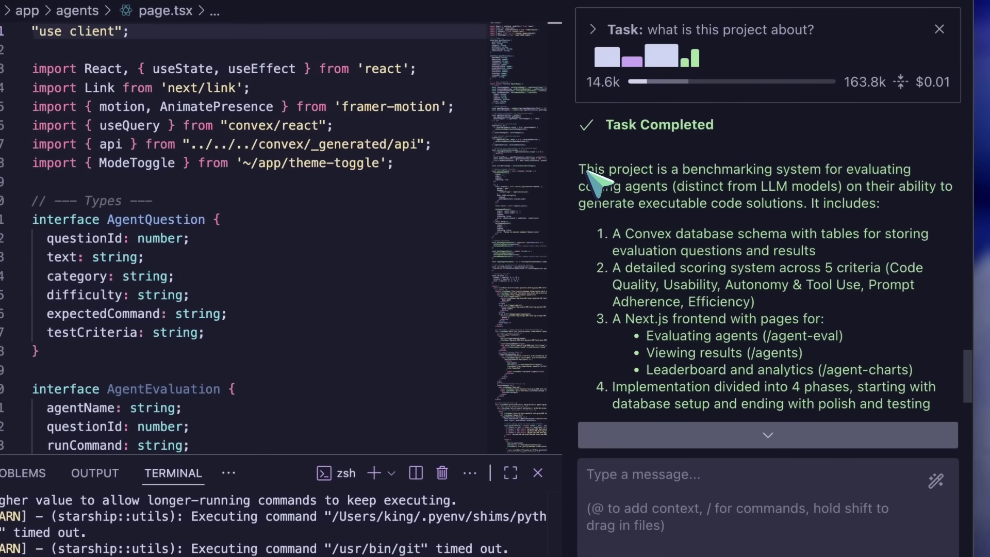
drag(585, 170, 767, 368)
click(767, 367)
scroll(771, 332, up, 10)
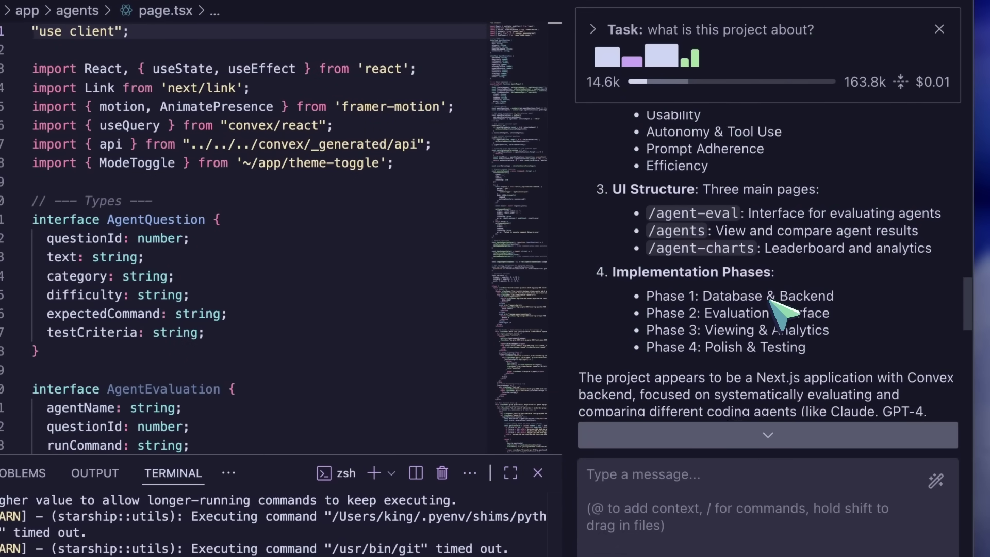
scroll(784, 305, up, 5)
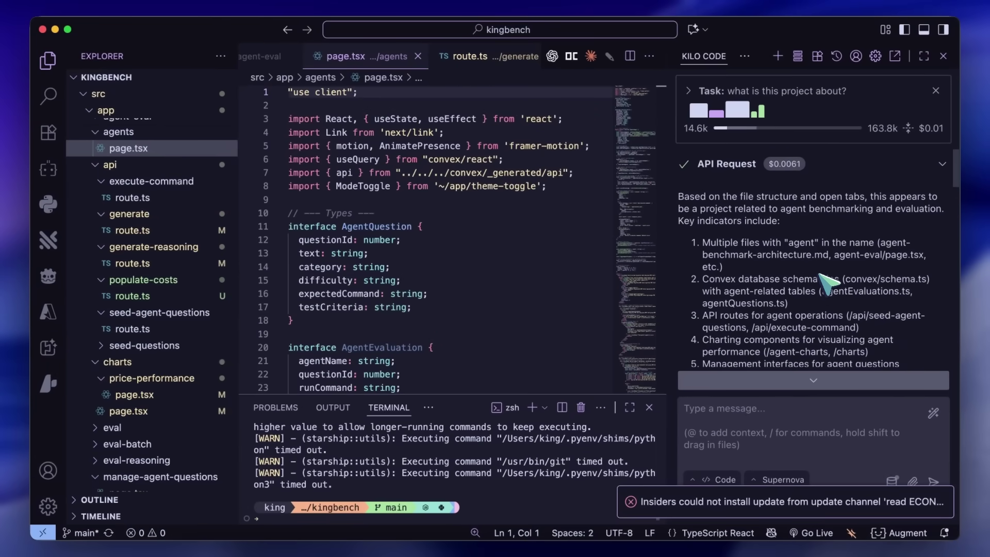
scroll(828, 281, down, 5)
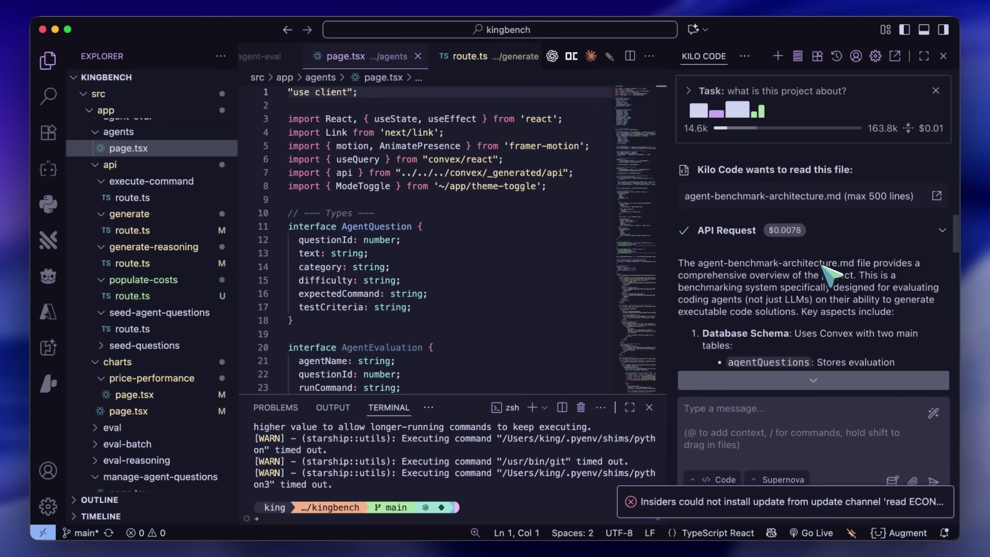
scroll(823, 211, down, 10)
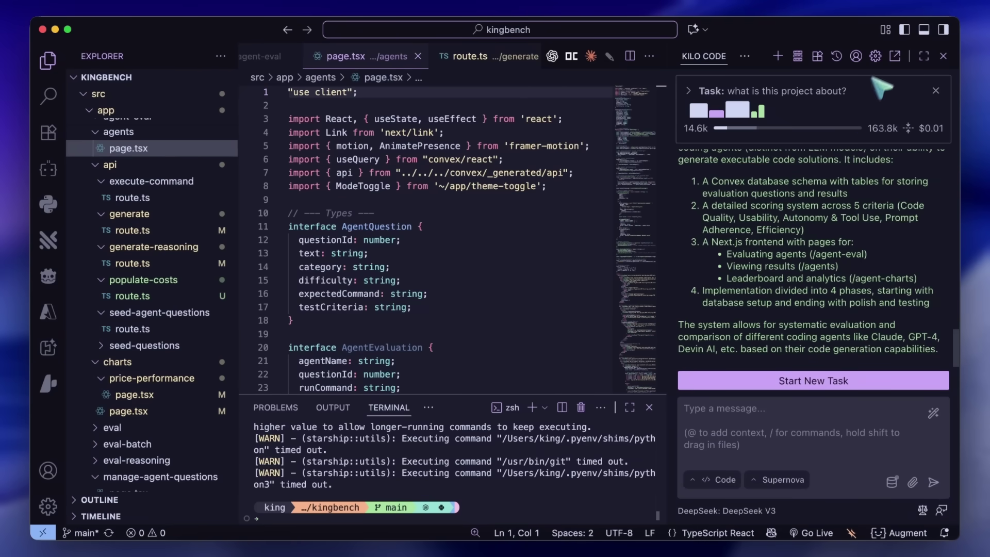
Step: Scroll through page.tsx in the editor
click(876, 55)
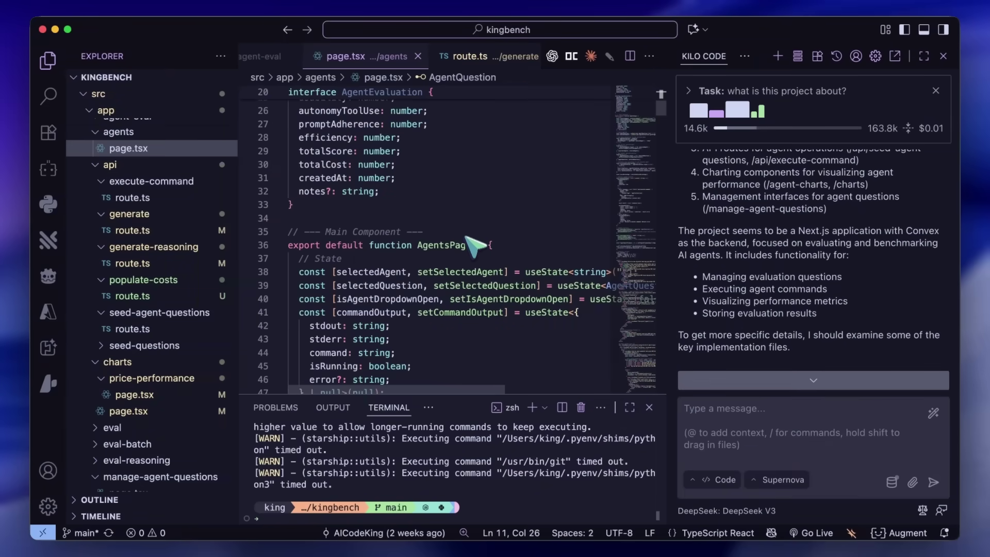
scroll(474, 247, down, 5)
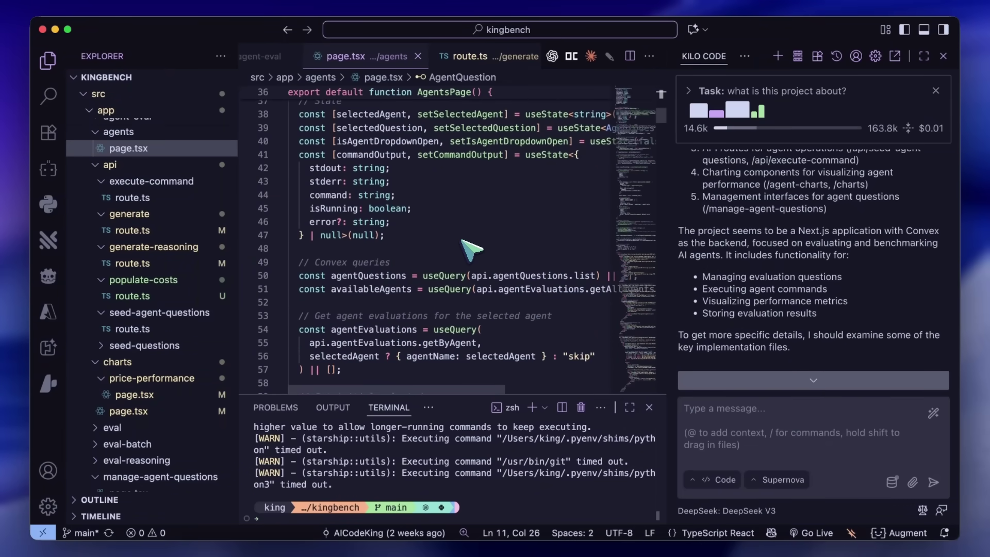
scroll(472, 250, down, 15)
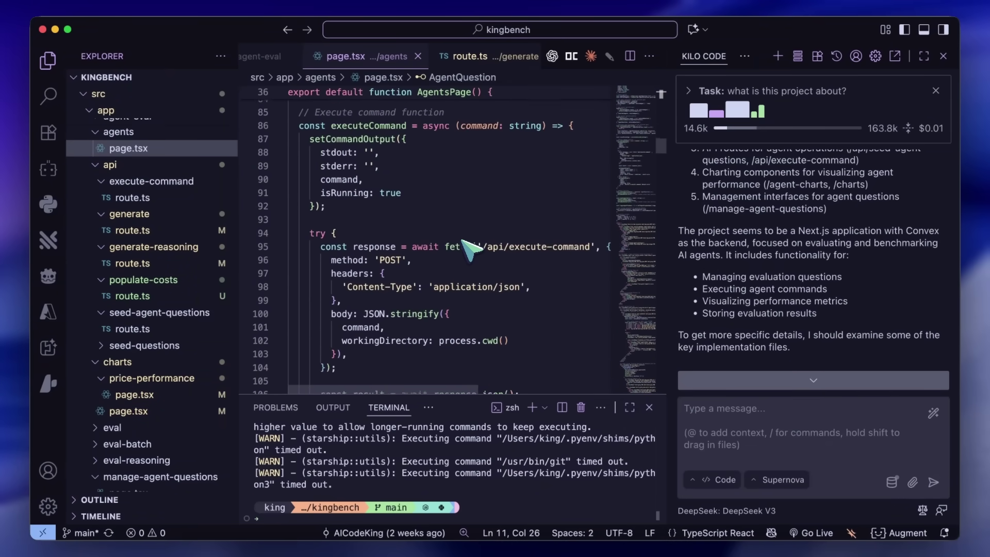
scroll(473, 250, down, 7)
scroll(746, 305, up, 5)
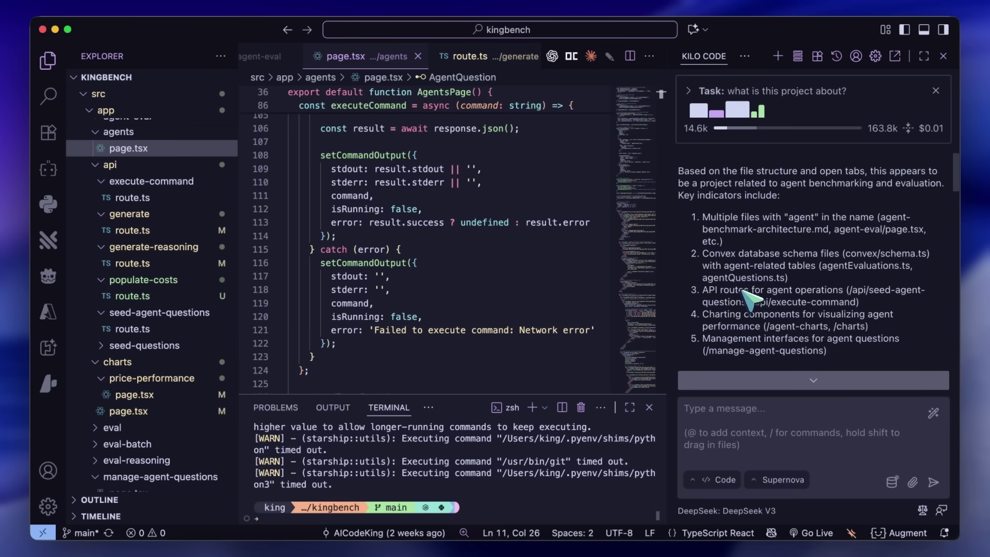
scroll(746, 300, up, 1)
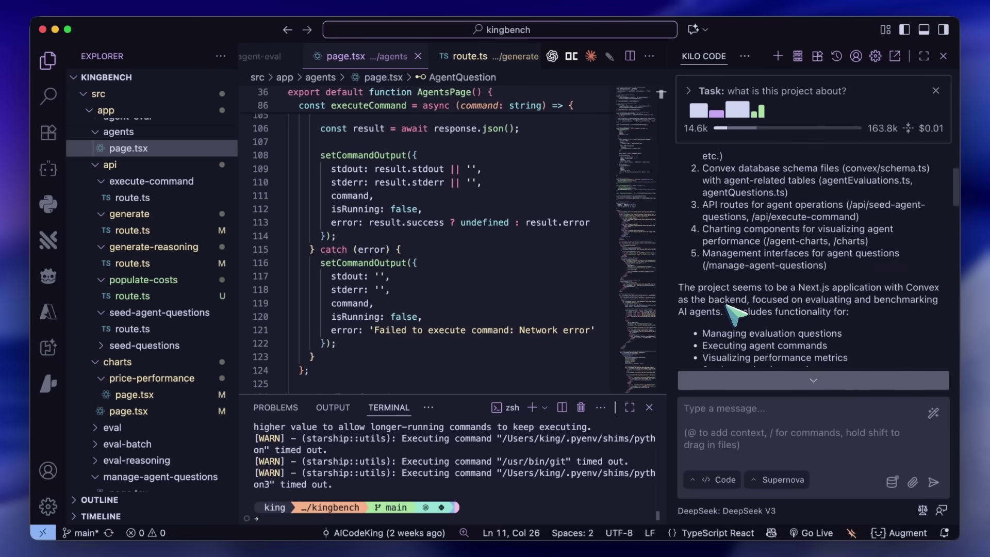
Step: Mark Terminus-versus-V3.1 score pairs: Terminal-bench 31.3/36.7, SWE-bench Multilingual 54.5/57.8, SWE Verified 66.0/68.4, BrowseComp-zh 49.2/45.0
click(670, 548)
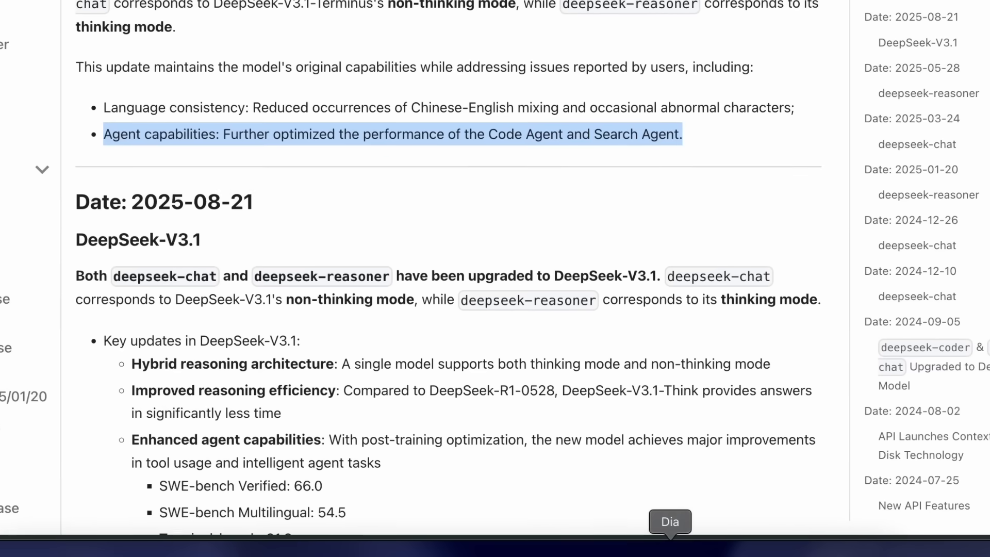
scroll(490, 303, up, 3)
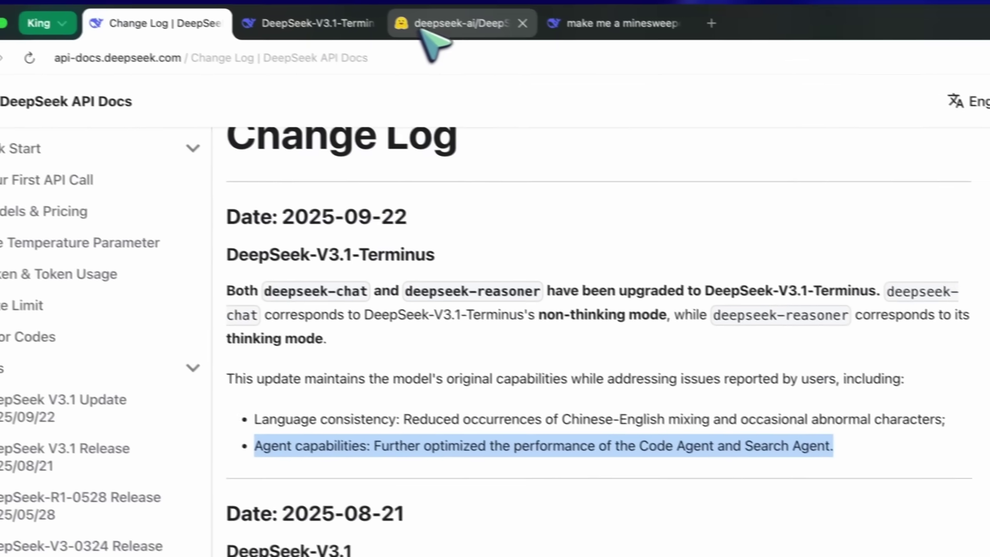
click(441, 30)
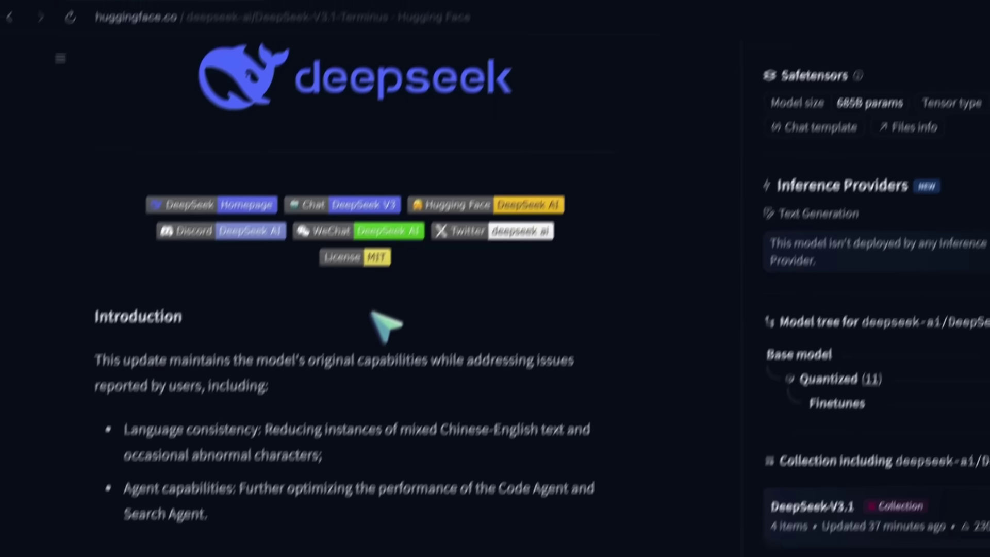
scroll(384, 325, down, 10)
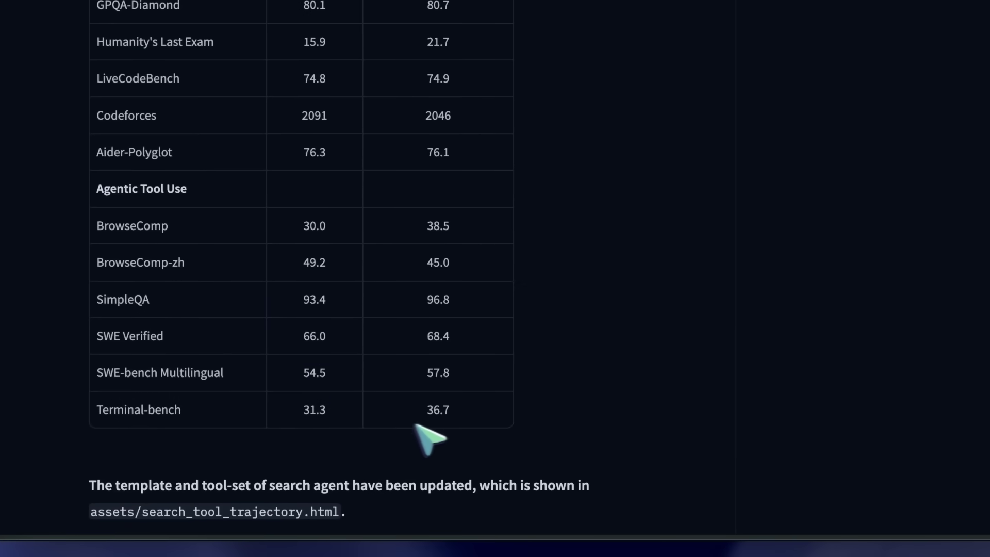
drag(456, 413, 312, 408)
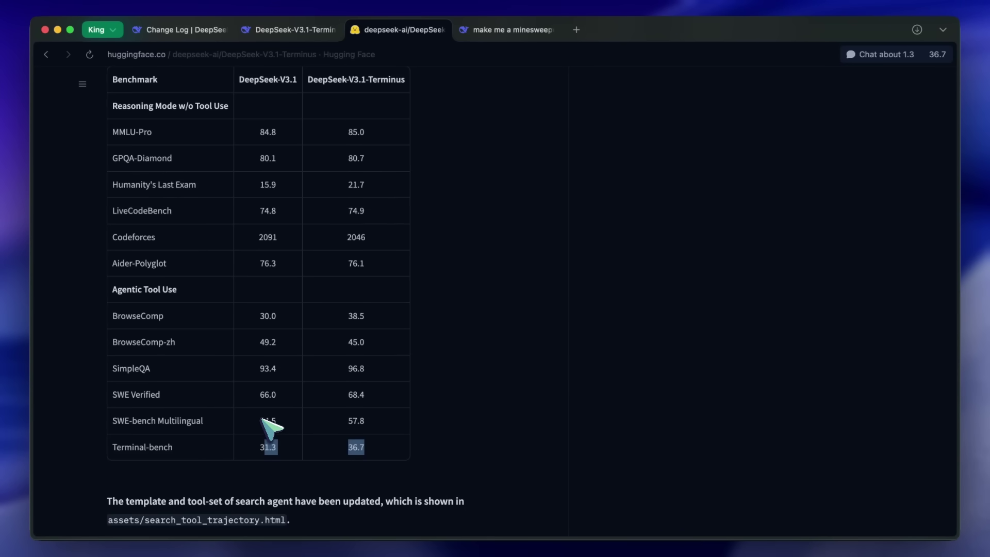
drag(260, 421, 375, 429)
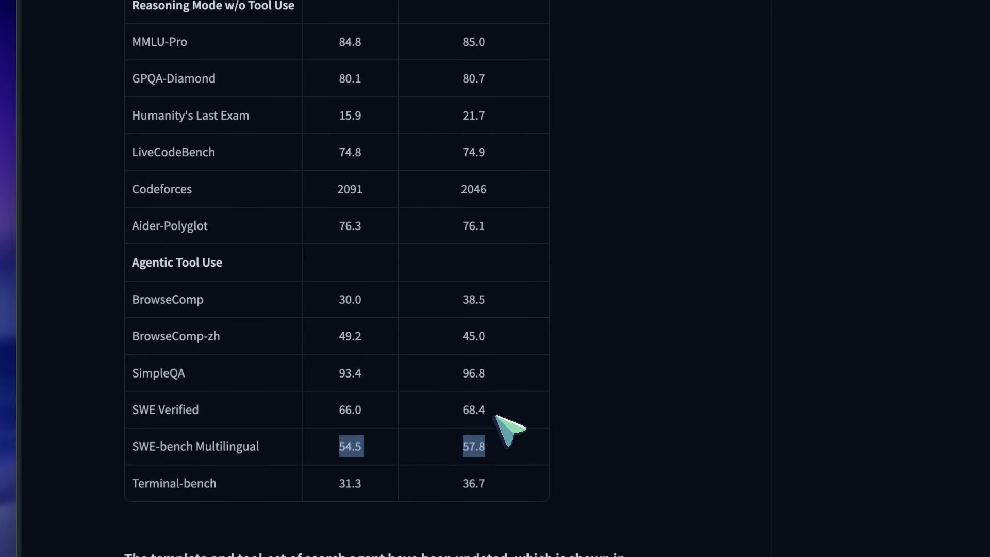
drag(496, 416, 521, 392)
click(368, 372)
drag(503, 342, 351, 333)
Step: Scroll further down and mark the assets/search_tool_trajectory.html path
scroll(361, 333, down, 3)
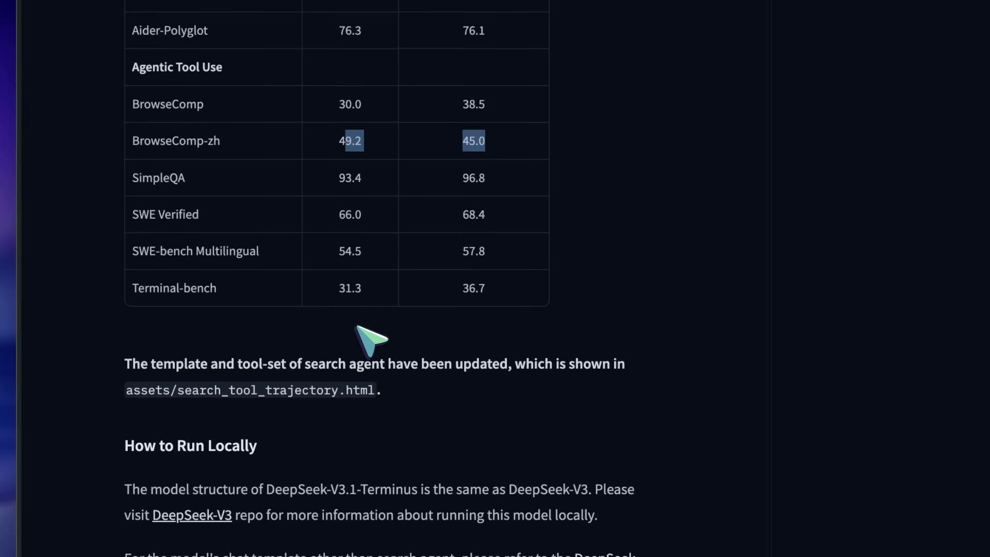
scroll(361, 333, down, 4)
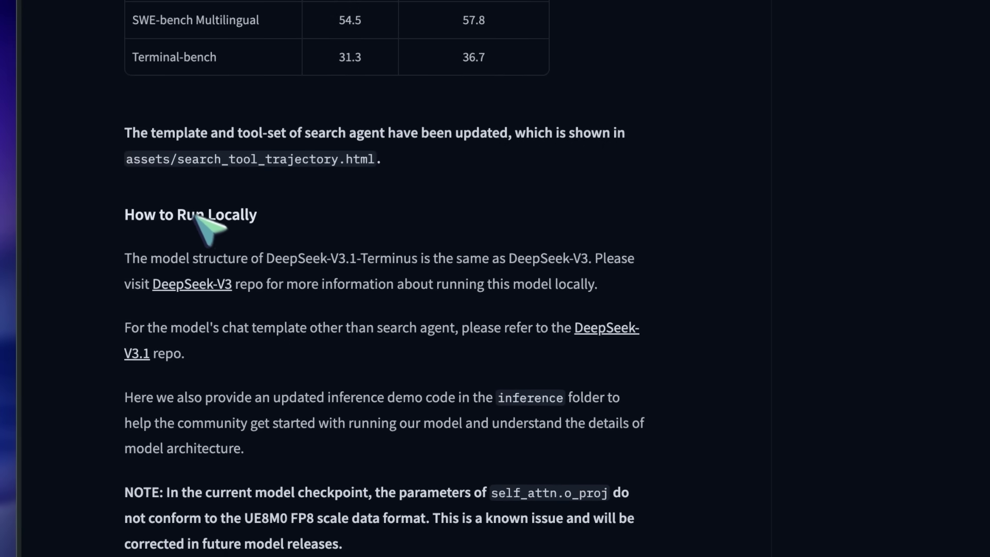
drag(127, 160, 395, 167)
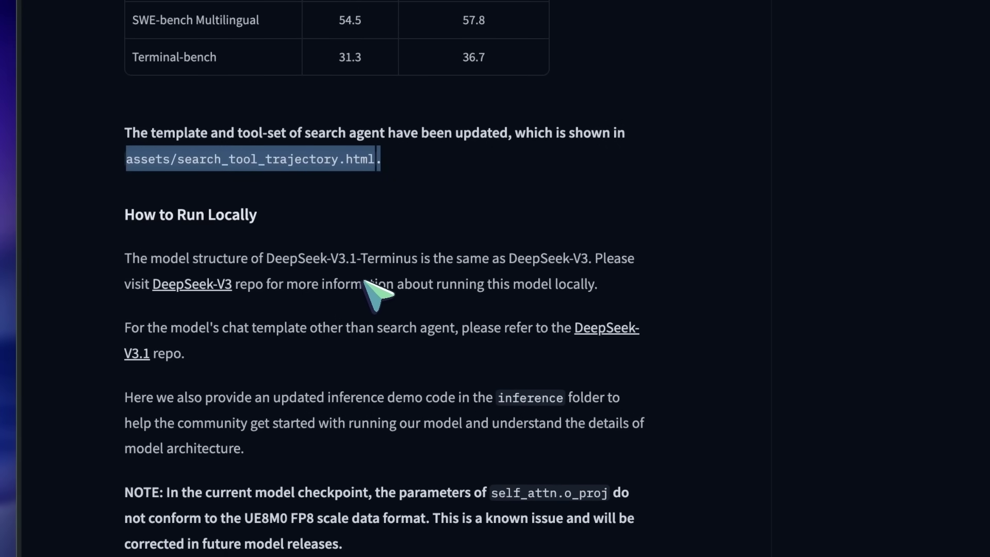
scroll(379, 464, down, 3)
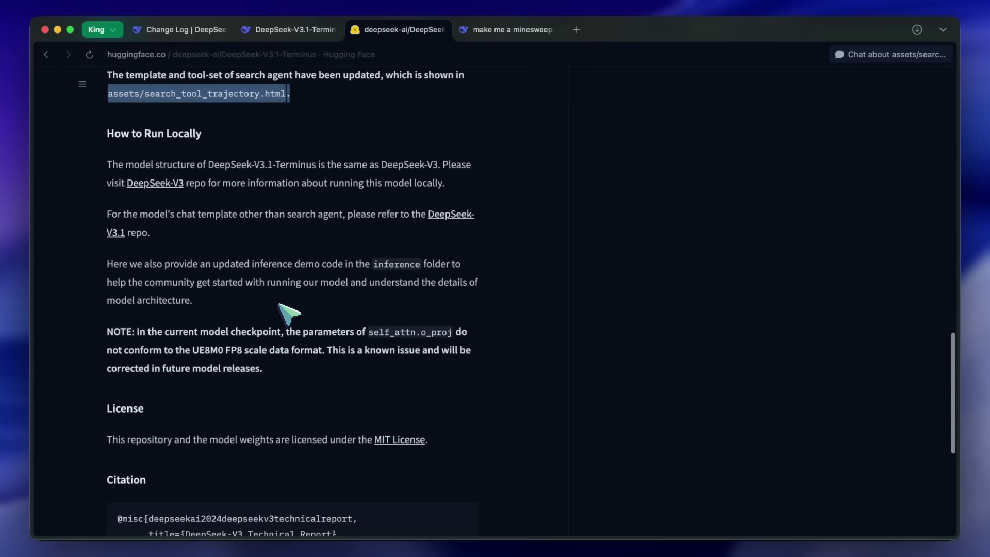
scroll(289, 313, down, 1)
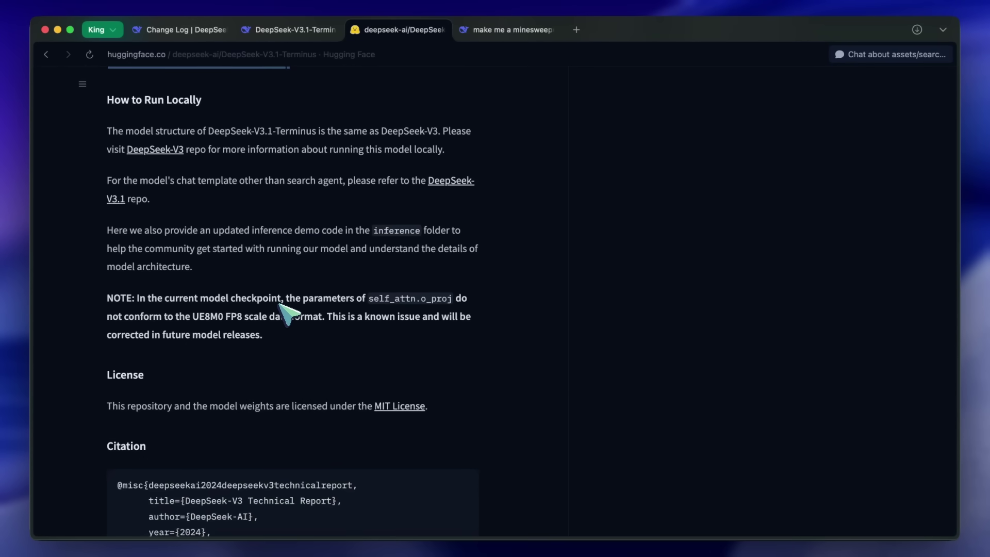
scroll(289, 313, down, 5)
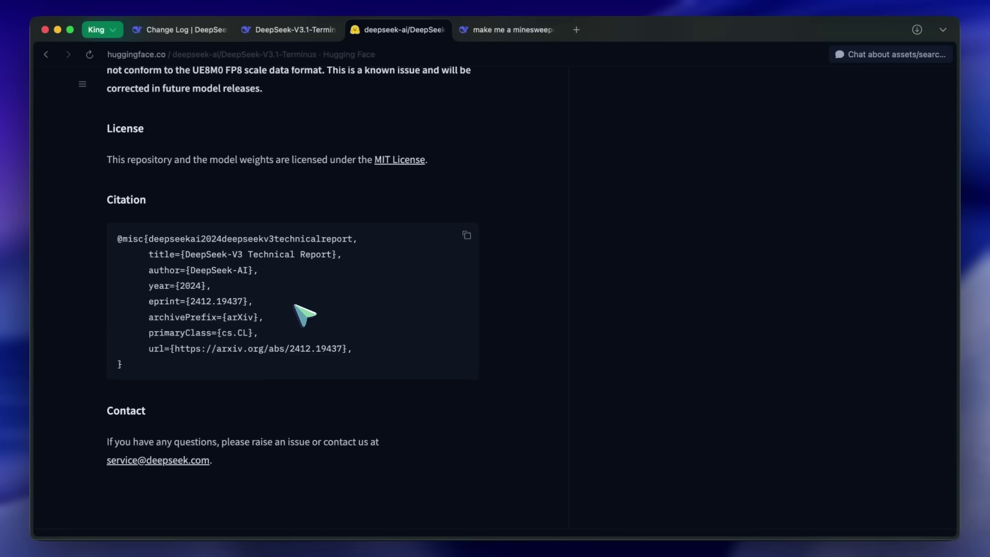
scroll(306, 297, up, 5)
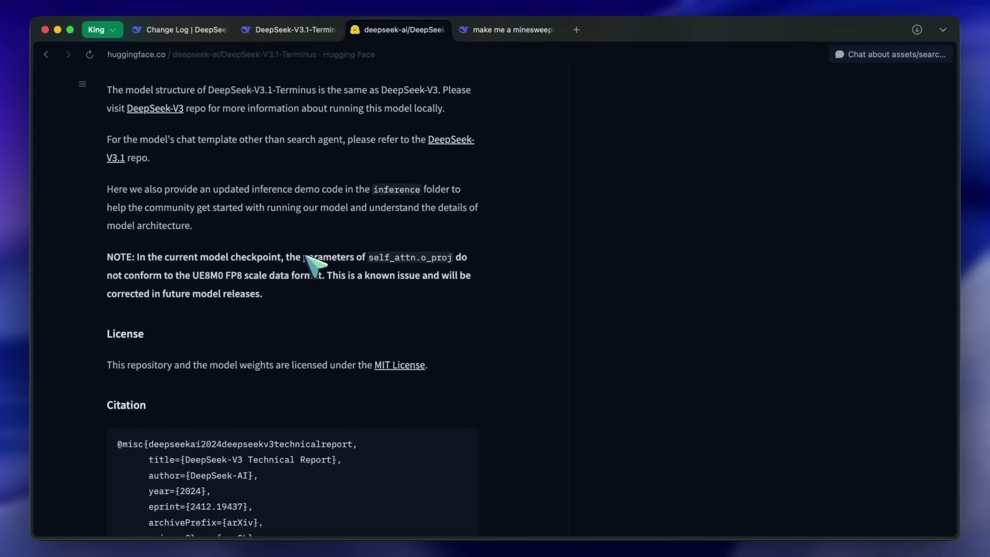
scroll(314, 264, up, 8)
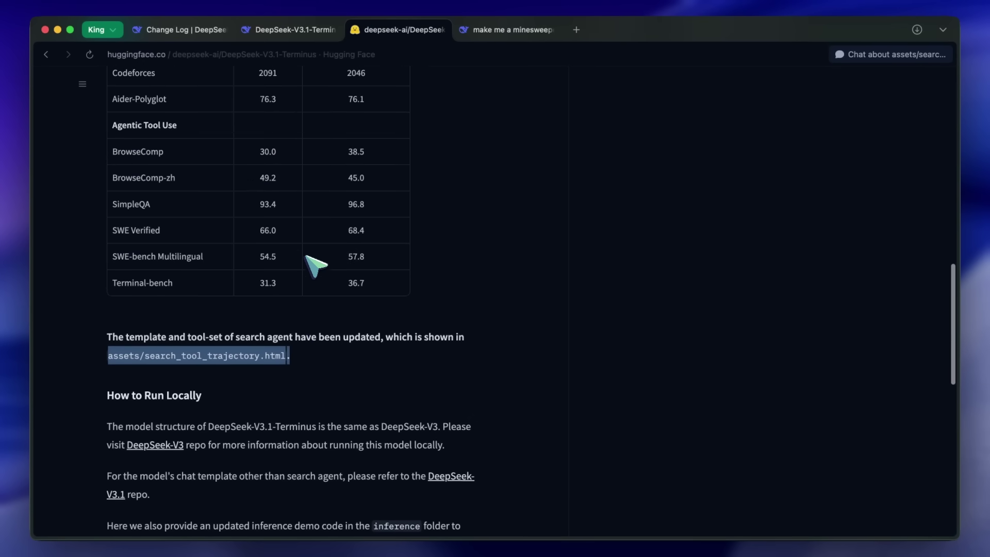
scroll(315, 264, up, 10)
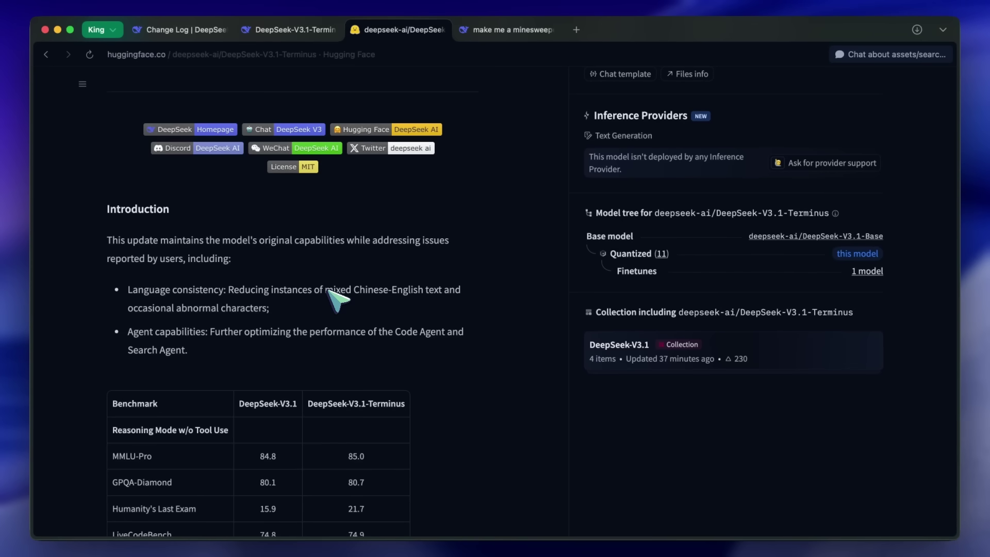
scroll(328, 290, up, 4)
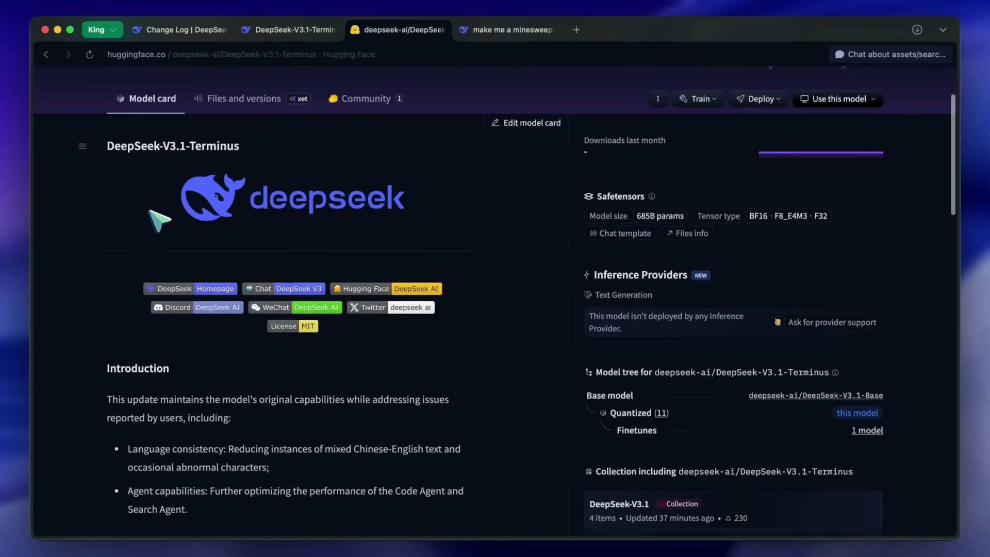
scroll(160, 221, up, 2)
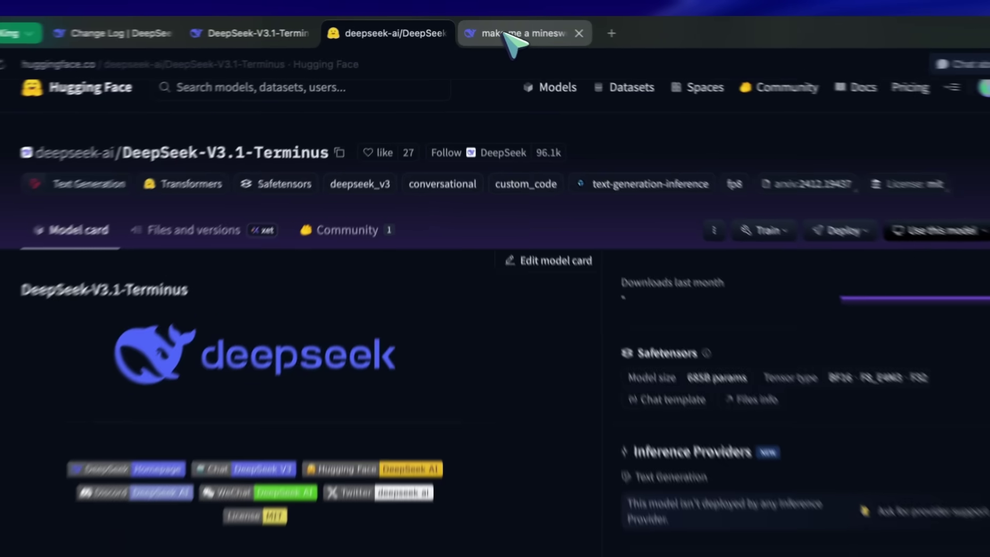
Step: Switch to the 'make me a minesweeper' chat and scroll its Pygame code back up to the prompt
click(511, 34)
scroll(454, 255, down, 20)
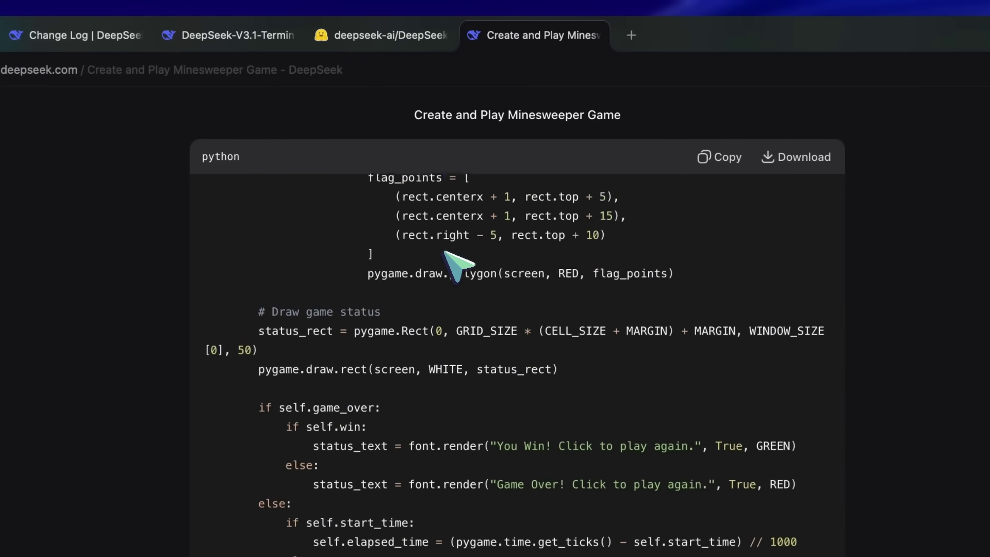
scroll(459, 266, down, 20)
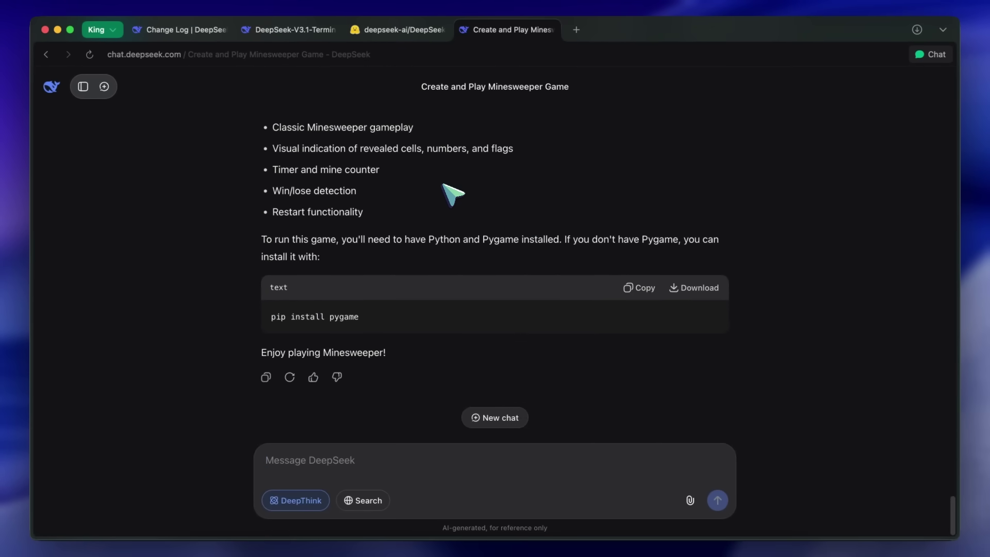
scroll(453, 195, up, 20)
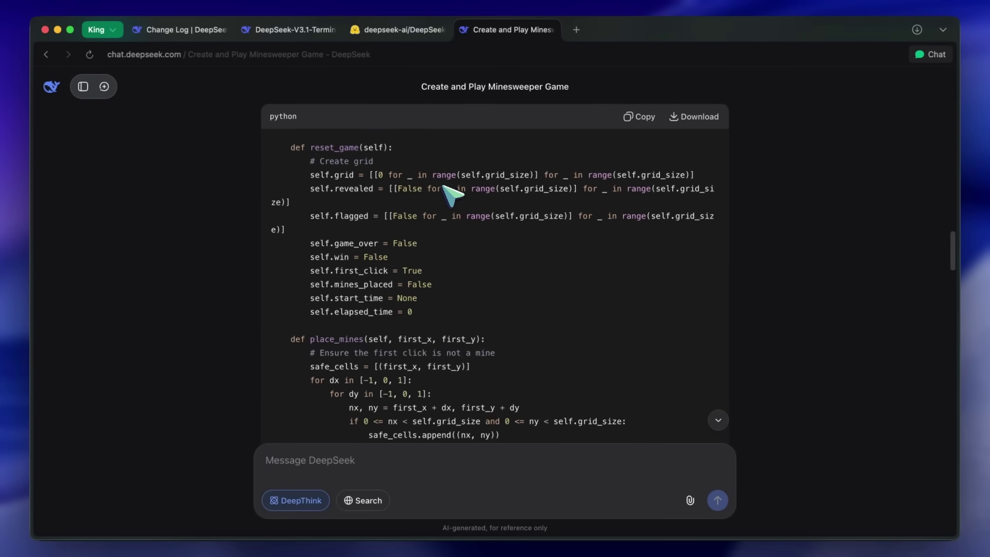
scroll(452, 195, up, 20)
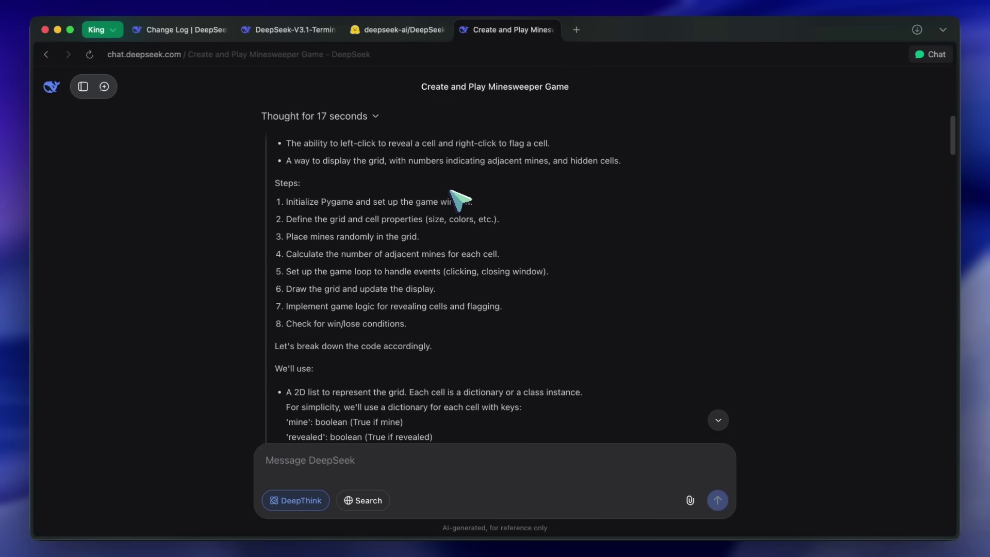
scroll(451, 192, up, 5)
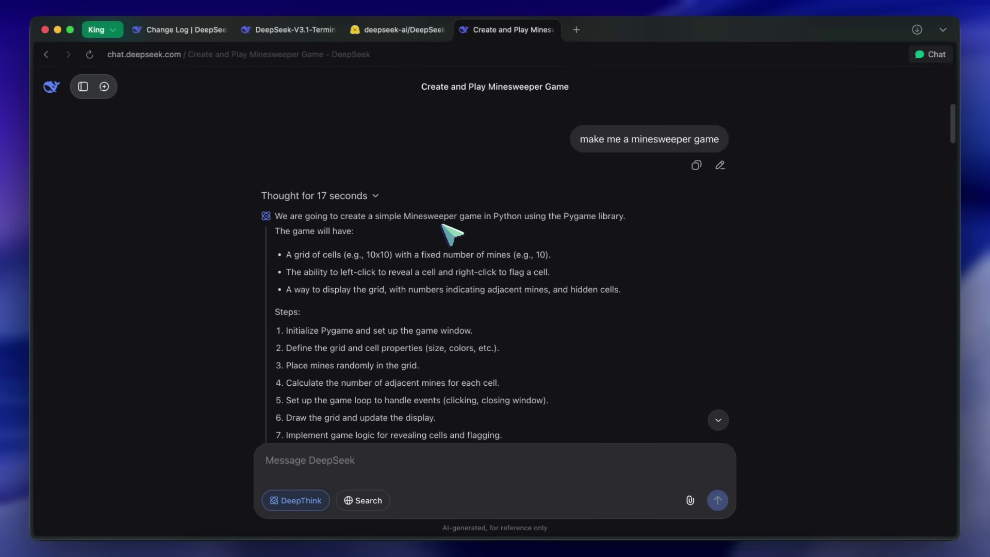